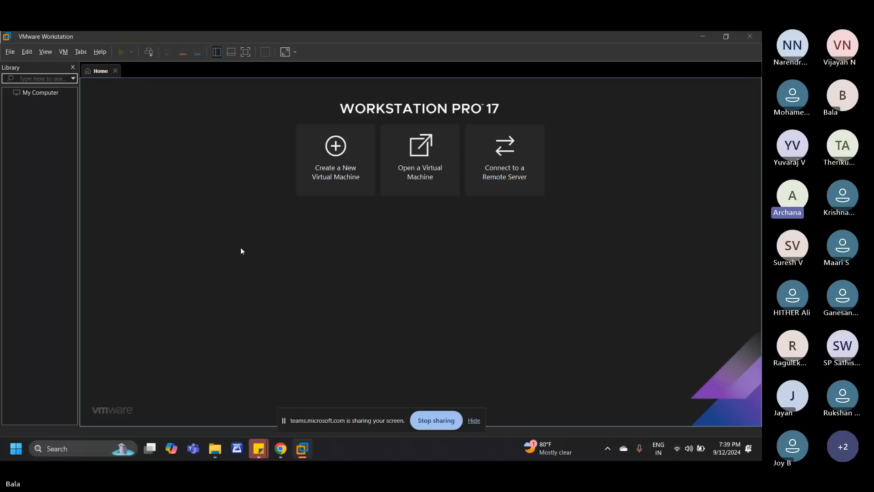
Step: Start a new typical virtual machine and load the VMware-ESXi-7.0.3-20036589-HPE-703.0.0.10.9.1.5-Jul2022 ISO from the VMware Software folder on the Desktop
left_click(344, 153)
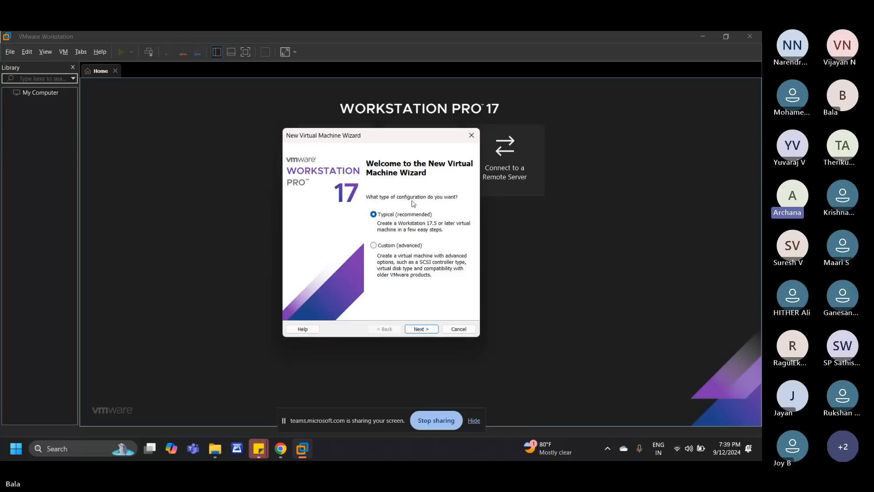
left_click(421, 328)
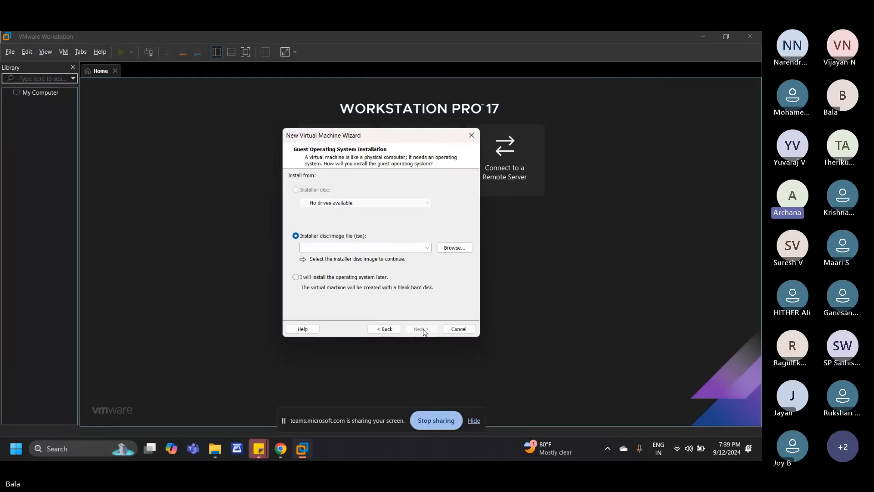
left_click(454, 250)
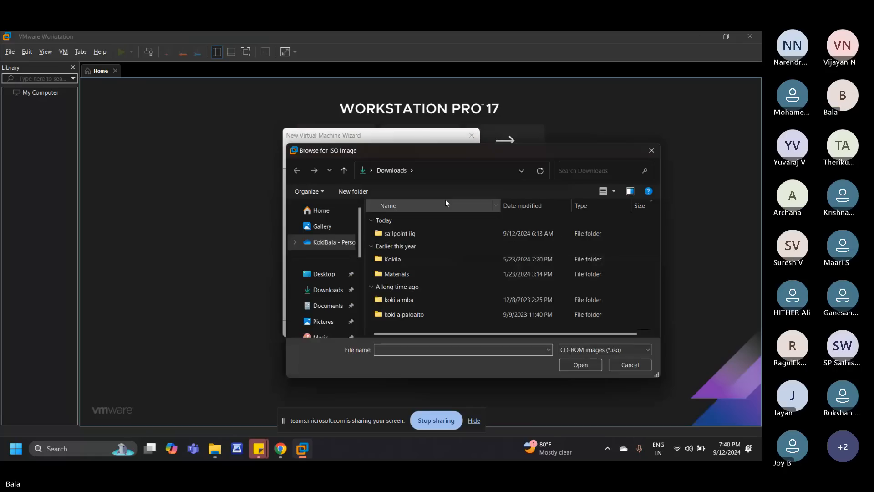
left_click(319, 274)
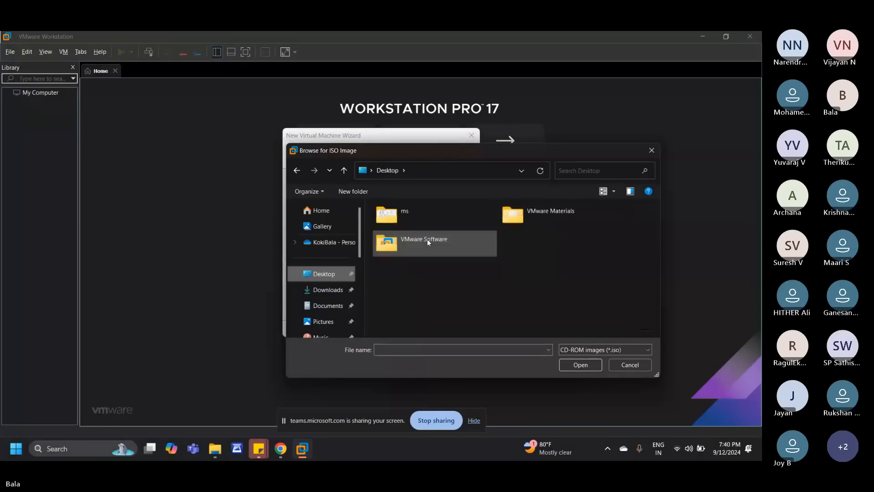
double_click(427, 239)
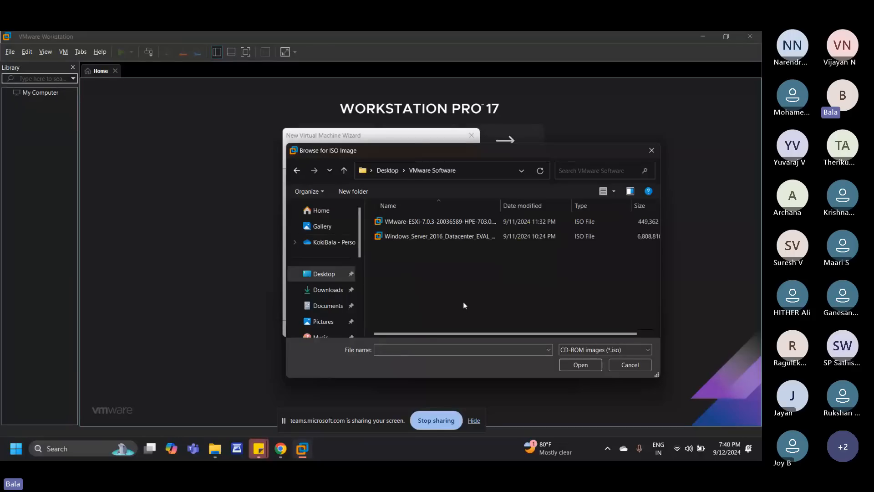
left_click(430, 223)
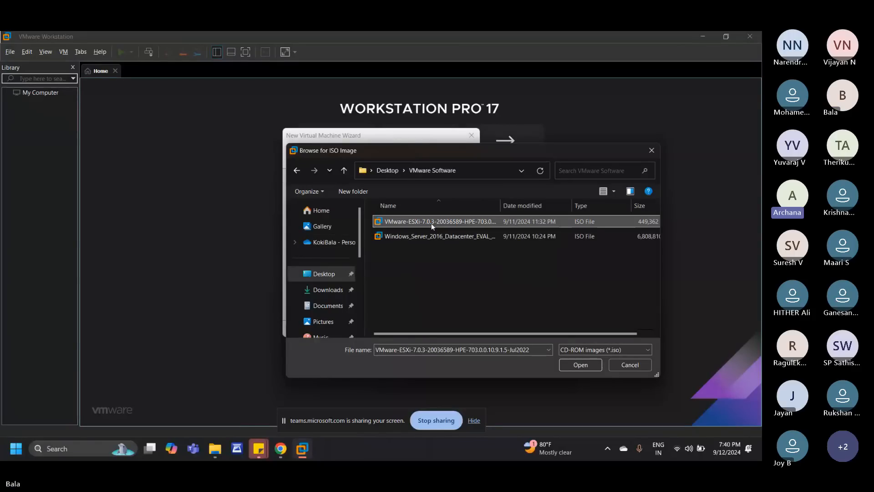
left_click(580, 365)
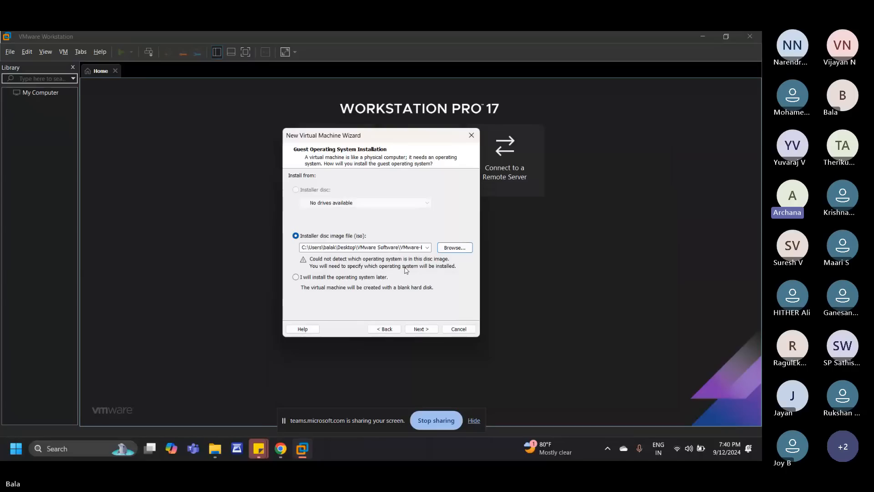
Step: Choose VMware ESX as the guest operating system and accept version VMware ESXi 8
left_click(420, 329)
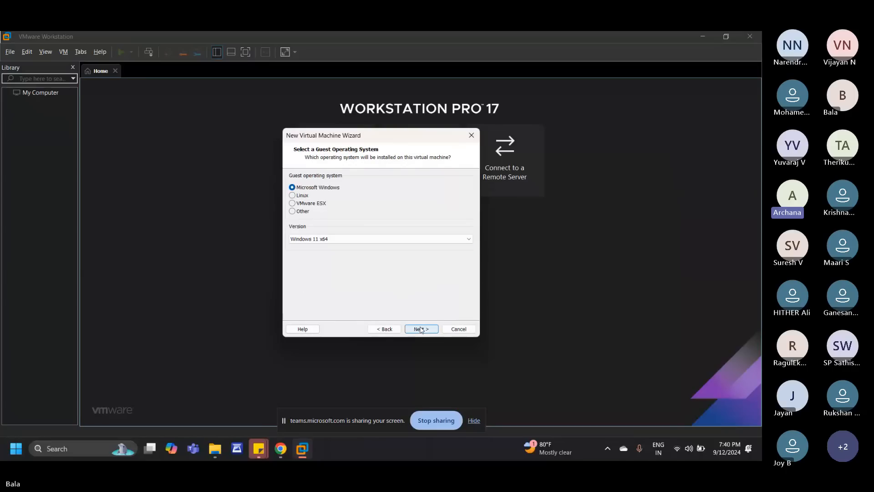
left_click(292, 203)
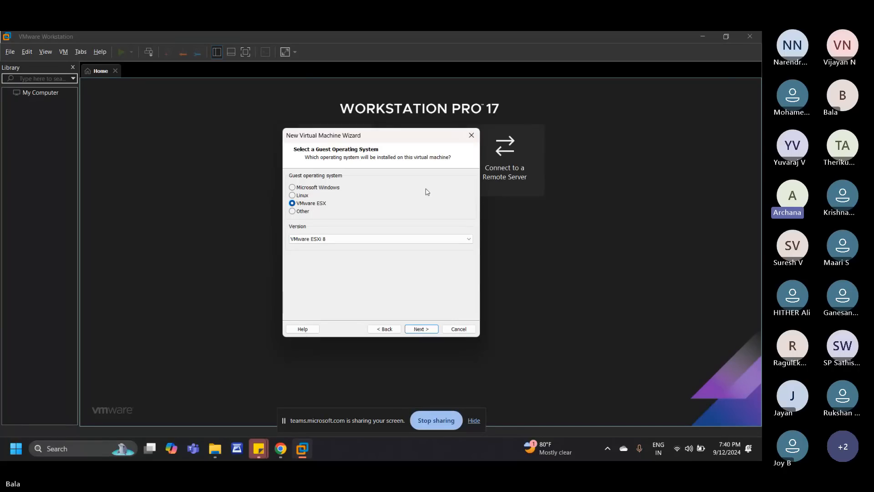
left_click(421, 329)
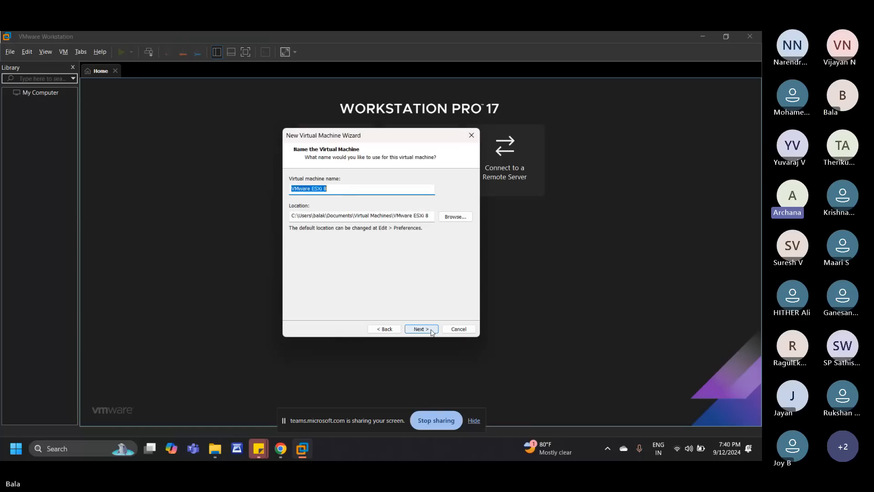
Step: Name the virtual machine ESXi0 and continue to the disk capacity settings
left_click(397, 189)
key("BackSpace")
type("0")
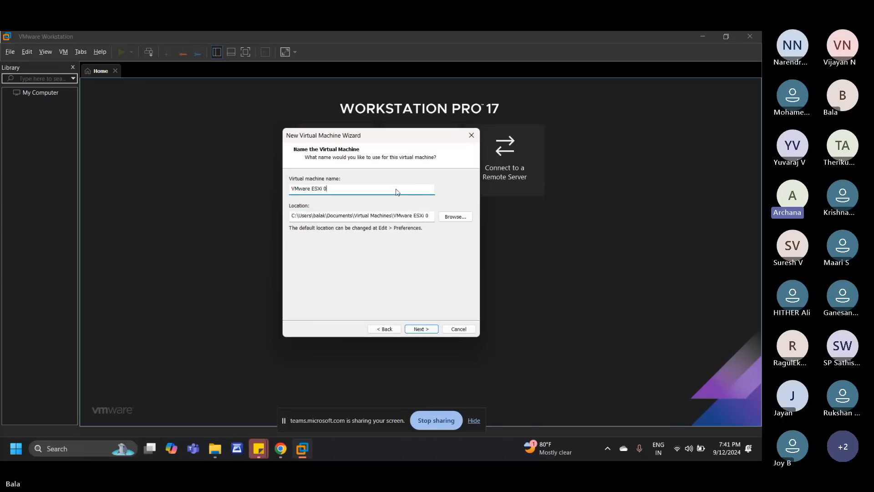
key("Left")
key("Left")
key("Left")
key("Left")
key("Left")
key("Left")
key("BackSpace")
key("BackSpace")
key("BackSpace")
key("BackSpace")
key("BackSpace")
key("BackSpace")
key("BackSpace")
left_click(379, 188)
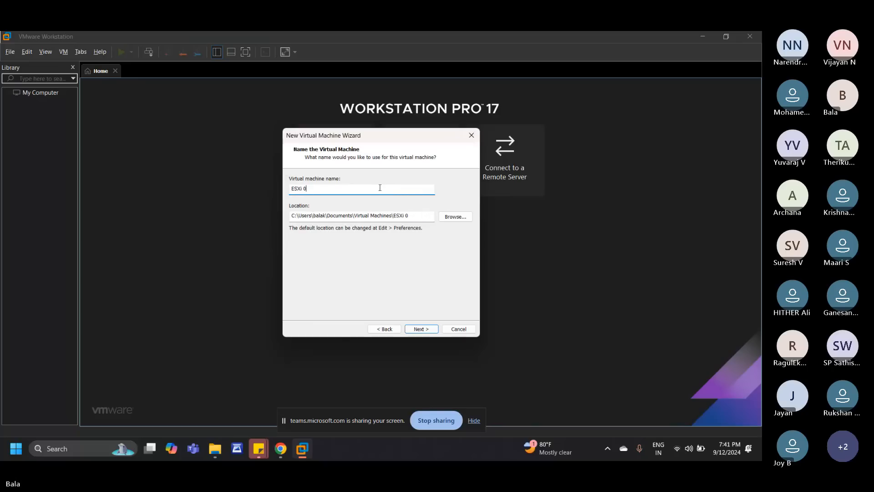
key("BackSpace")
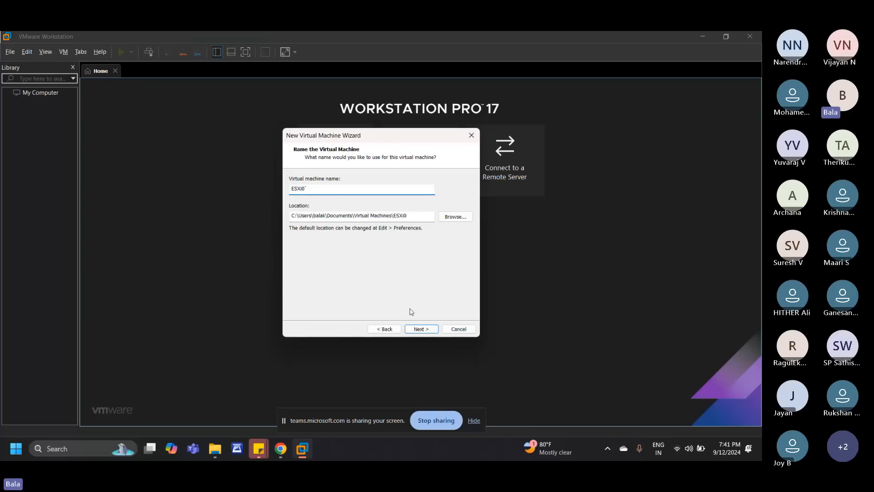
left_click(420, 329)
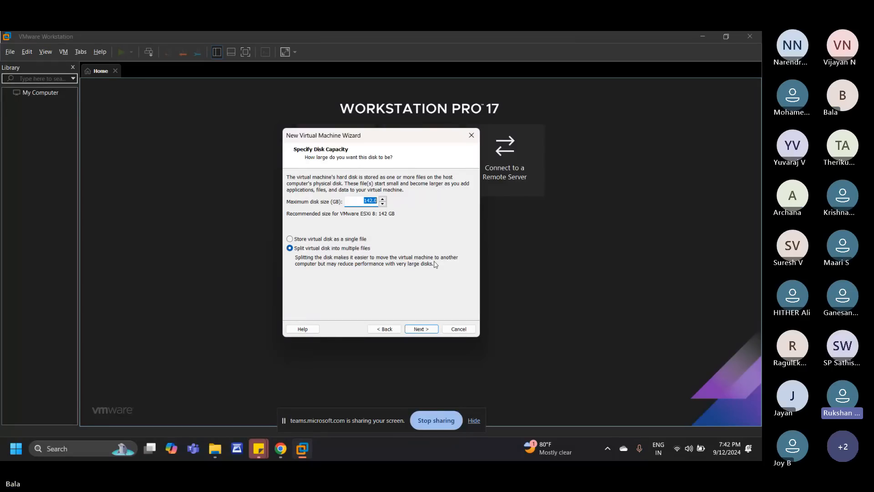
Step: Return to the name settings and store the virtual machine in a new folder ESXi0 inside Documents > Virtual Machines
left_click(384, 329)
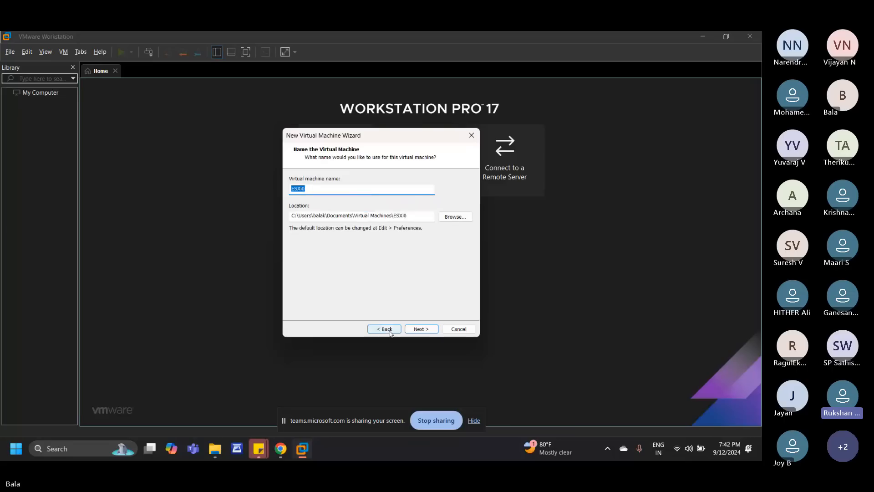
left_click(452, 218)
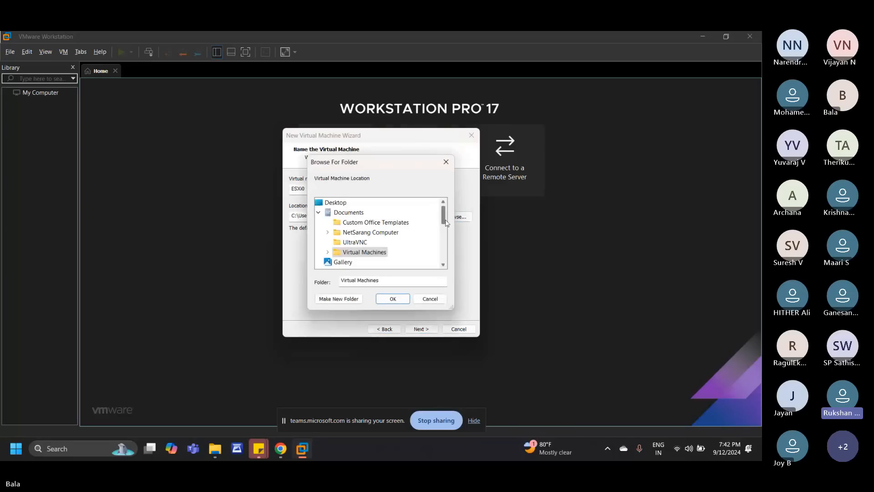
double_click(338, 255)
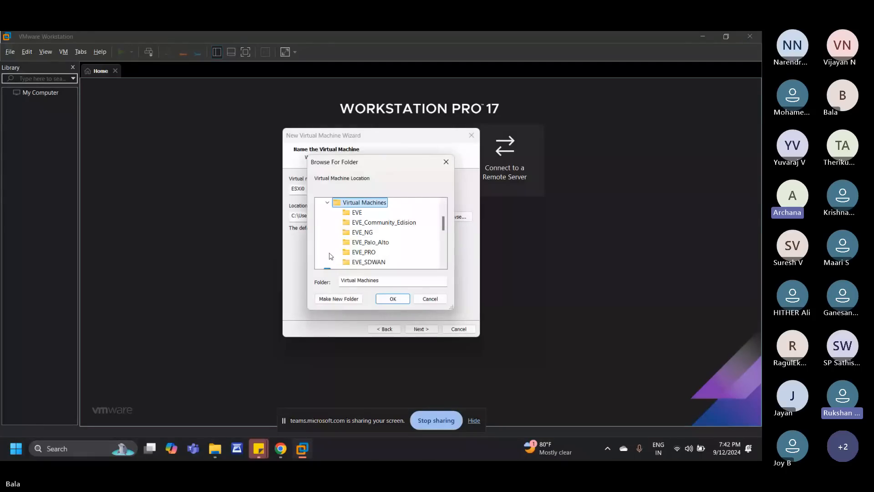
left_click(349, 299)
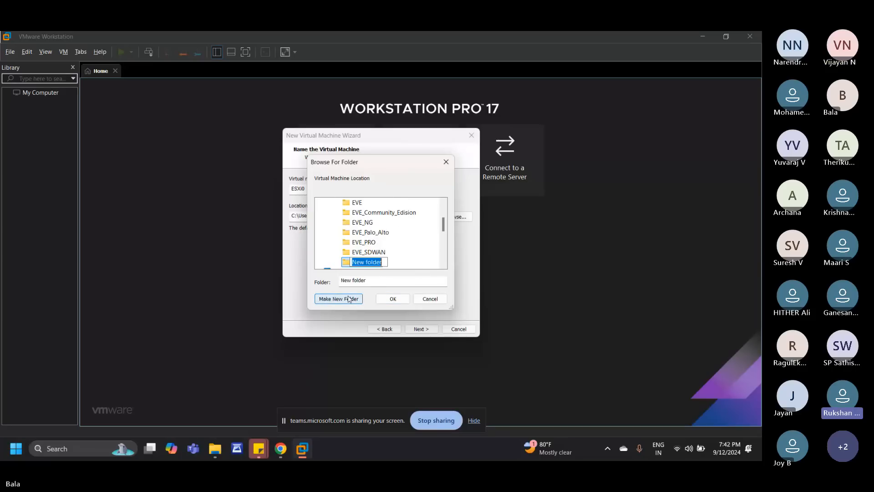
type("V")
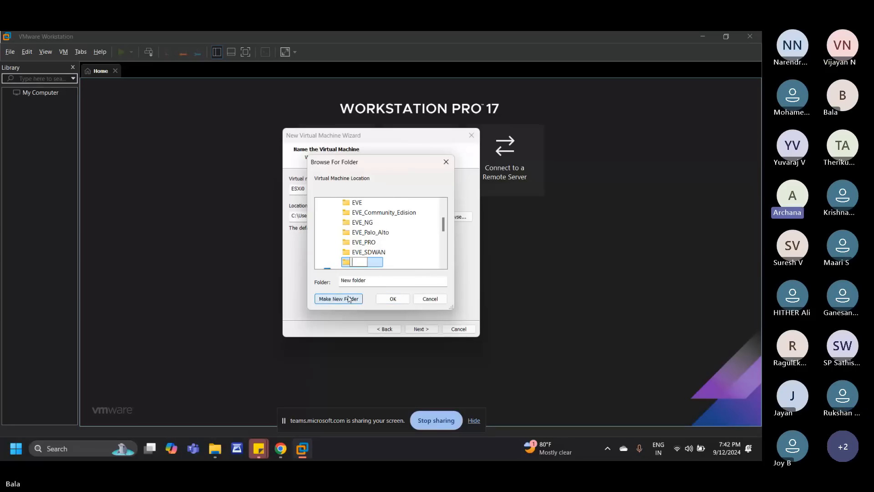
type("Mware")
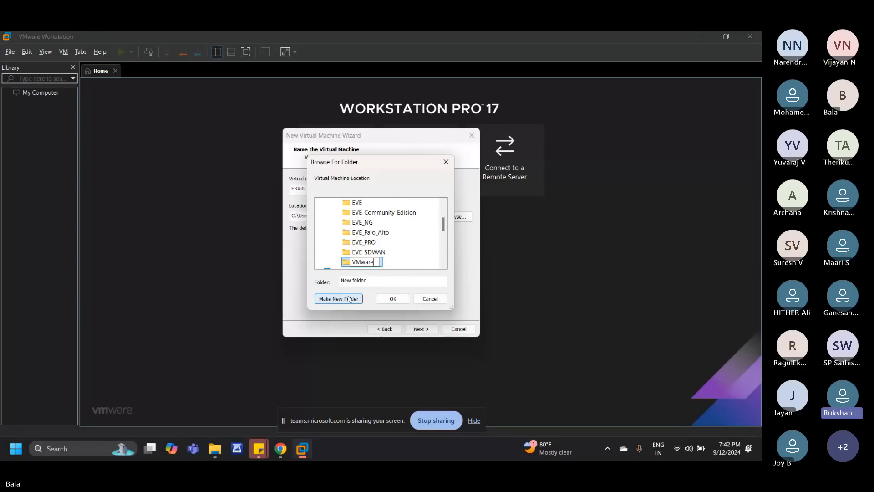
type(" La")
key("BackSpace")
key("BackSpace")
key("BackSpace")
key("BackSpace")
key("BackSpace")
key("BackSpace")
key("BackSpace")
key("BackSpace")
key("BackSpace")
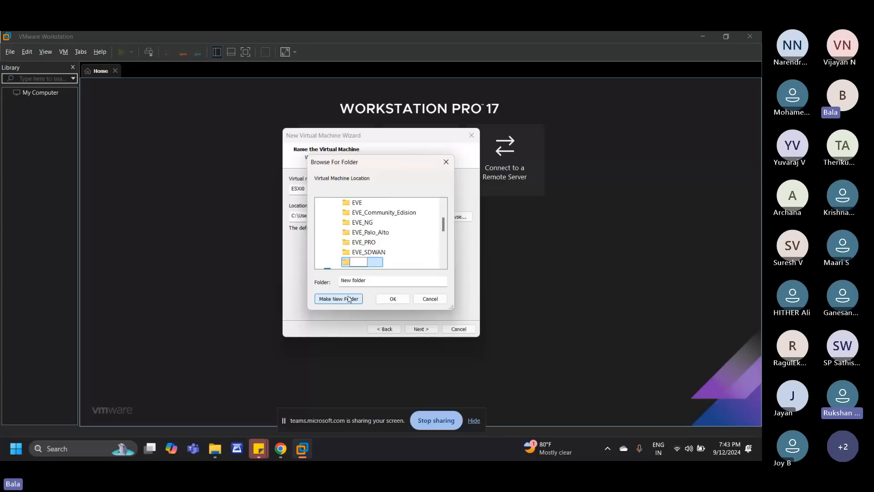
type("ESXi0")
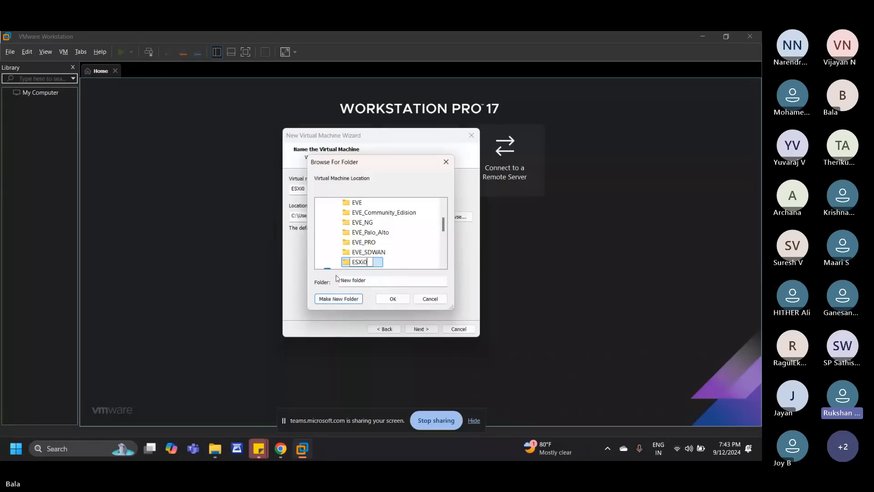
key("Return")
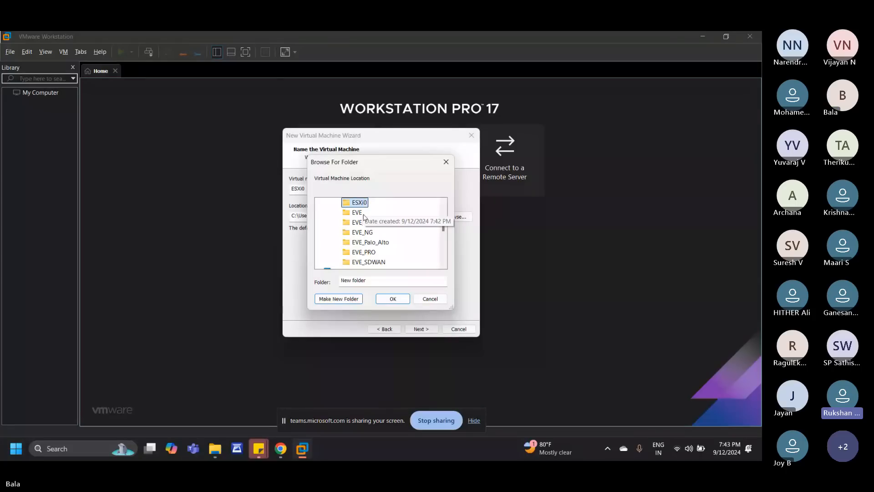
left_click(382, 300)
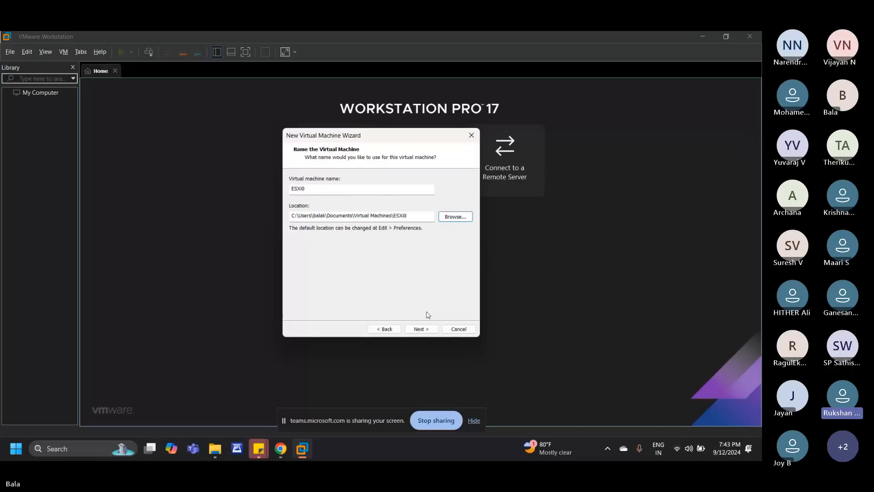
left_click(422, 328)
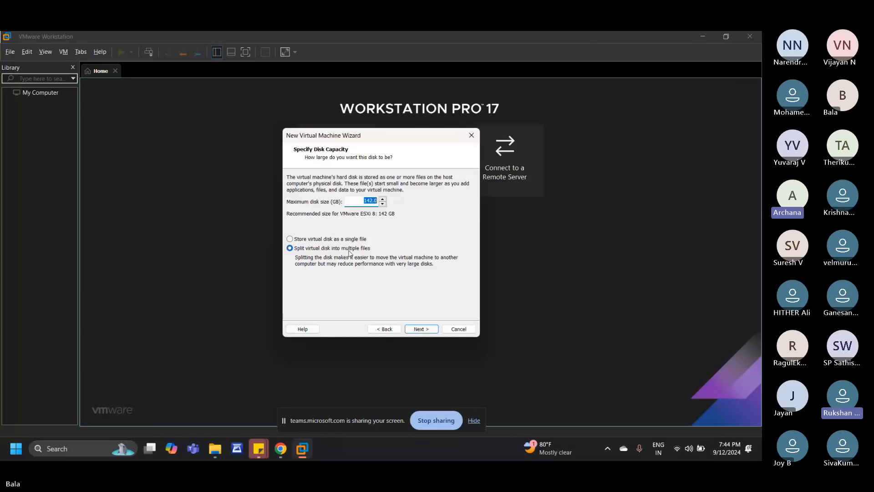
Step: Set the maximum disk size to 120 GB and keep the virtual disk split into multiple files
type("12")
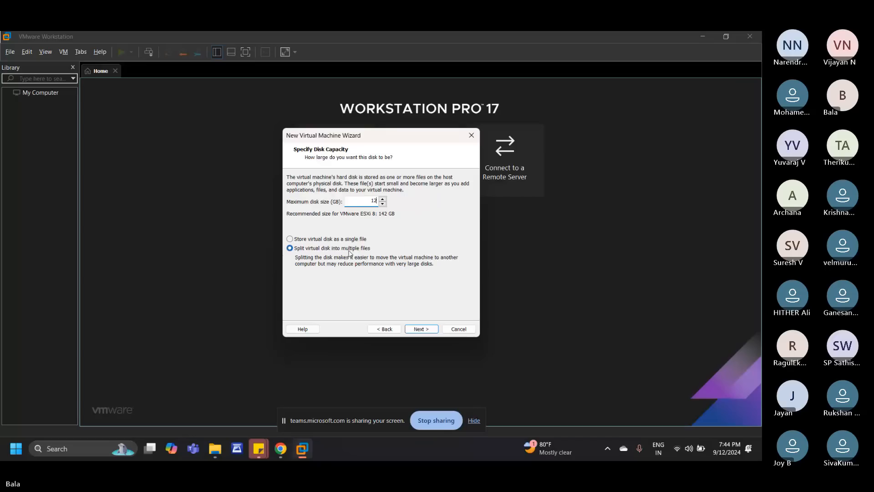
type("0")
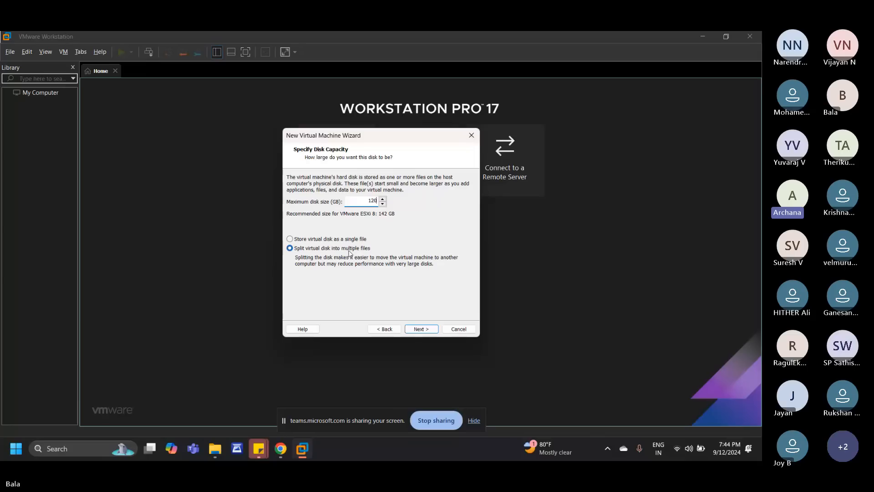
left_click(290, 238)
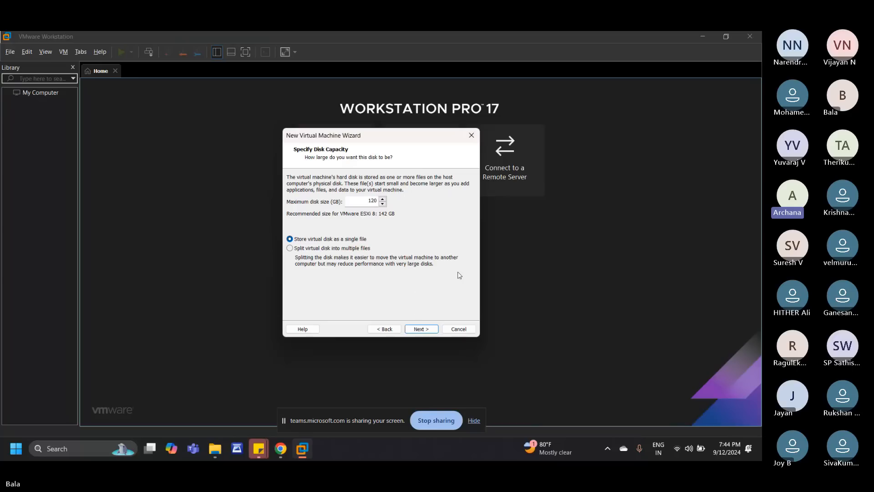
left_click(291, 249)
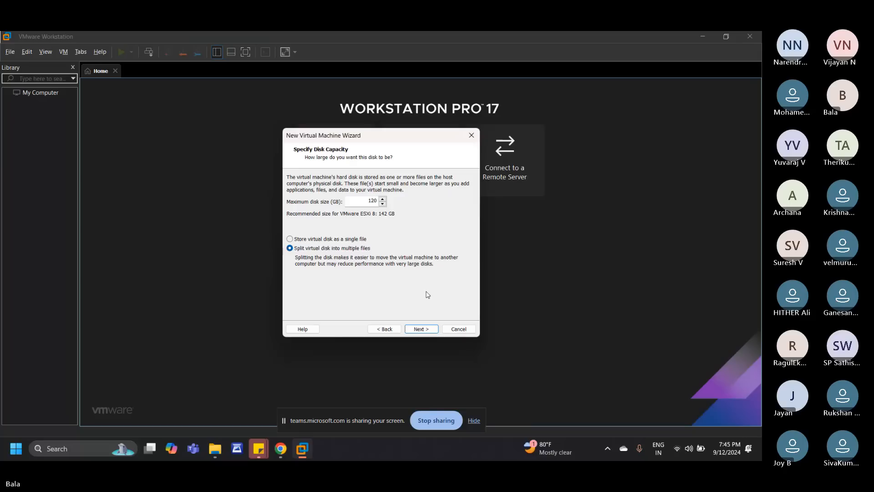
key("Return")
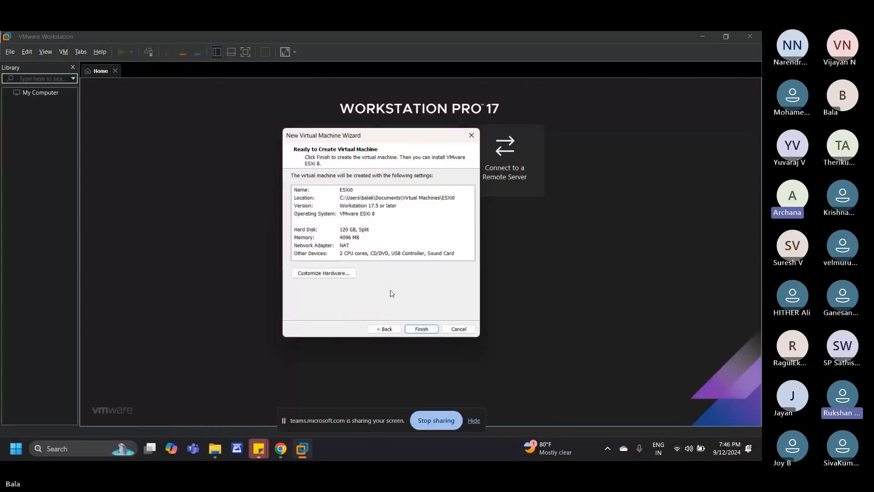
Step: Go back to store the virtual disk as a single file, and finish creating the virtual machine
left_click(385, 328)
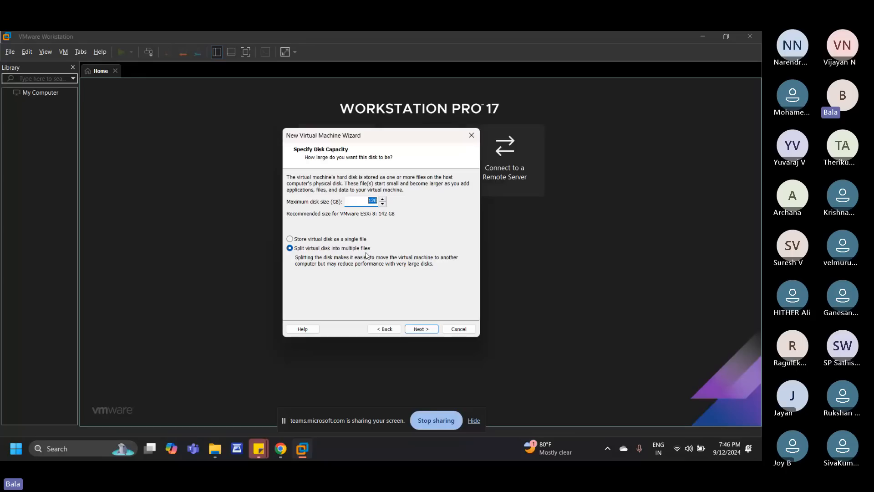
left_click(358, 239)
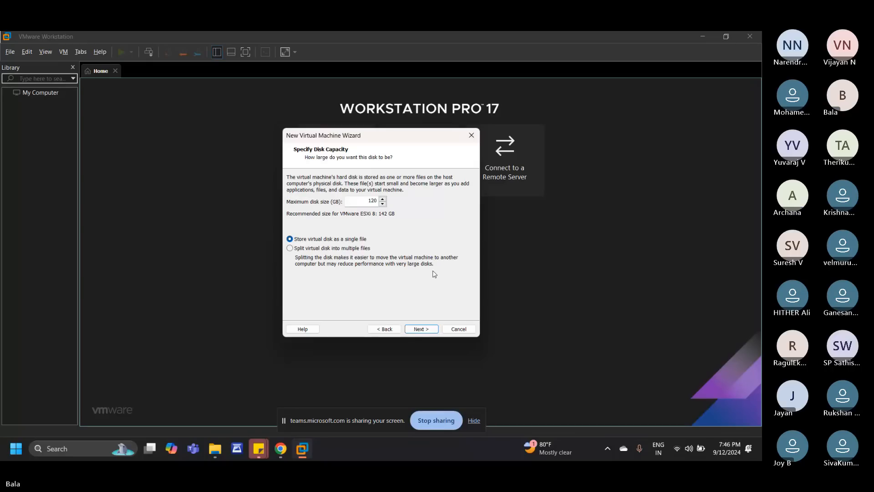
key("Return")
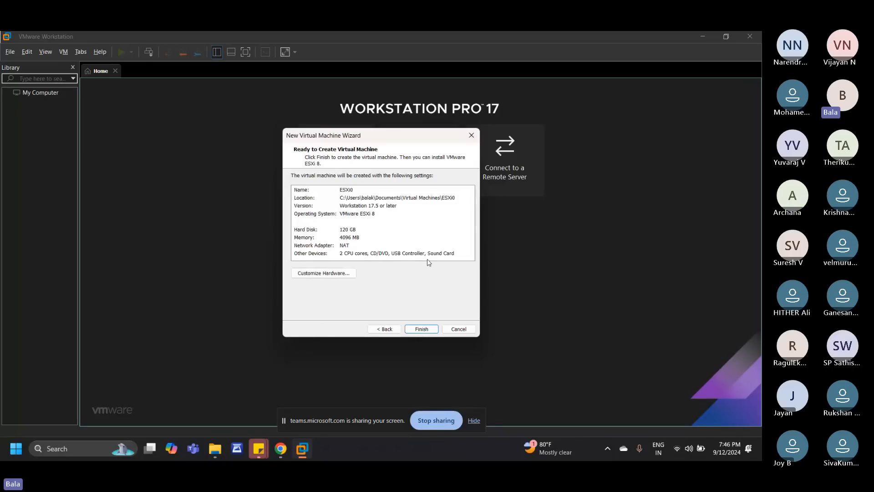
left_click(421, 329)
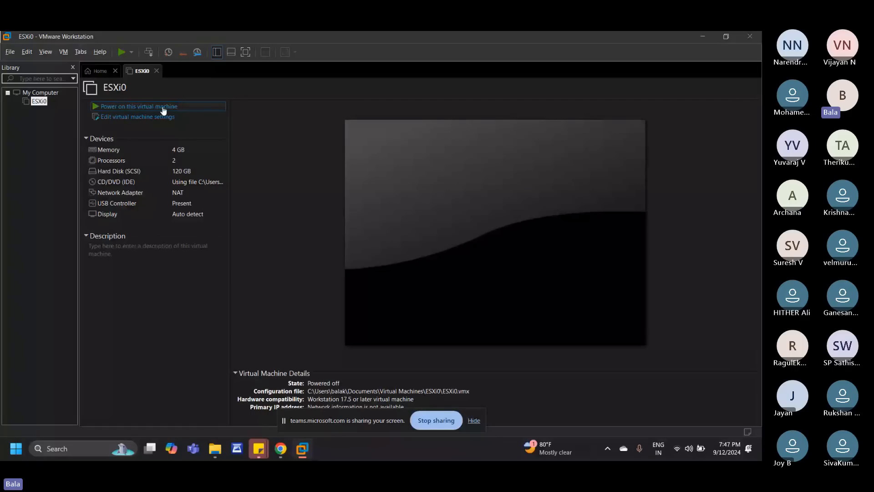
Step: Power on the ESXi0 virtual machine and direct input to its installer console
left_click(191, 107)
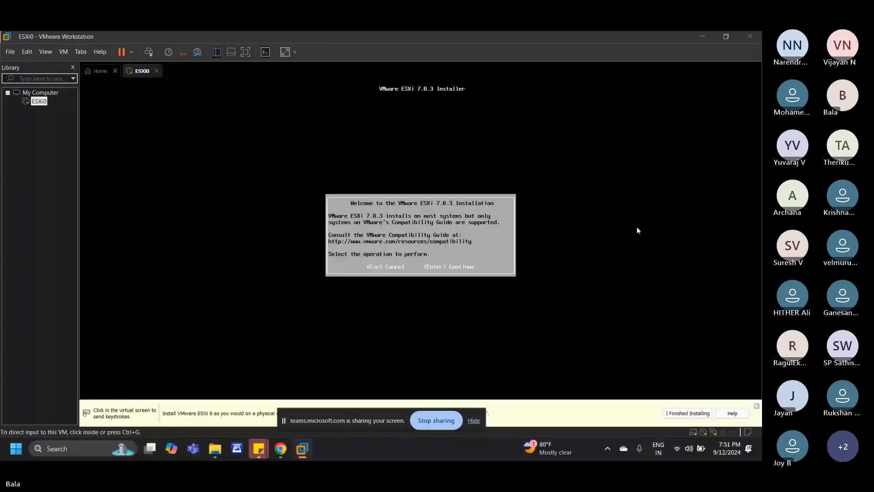
left_click(546, 267)
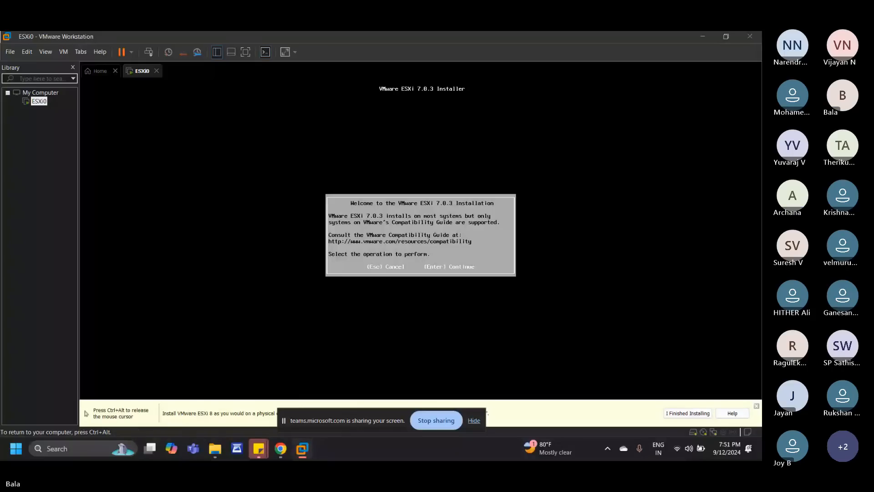
Step: Accept the ESXi license agreement and choose the local VMware virtual disk with the US Default keyboard layout
key("Return")
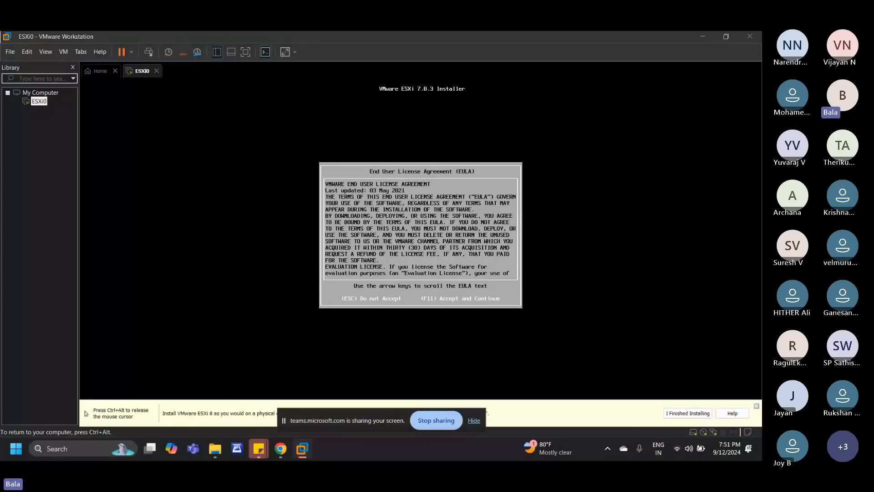
key("F11")
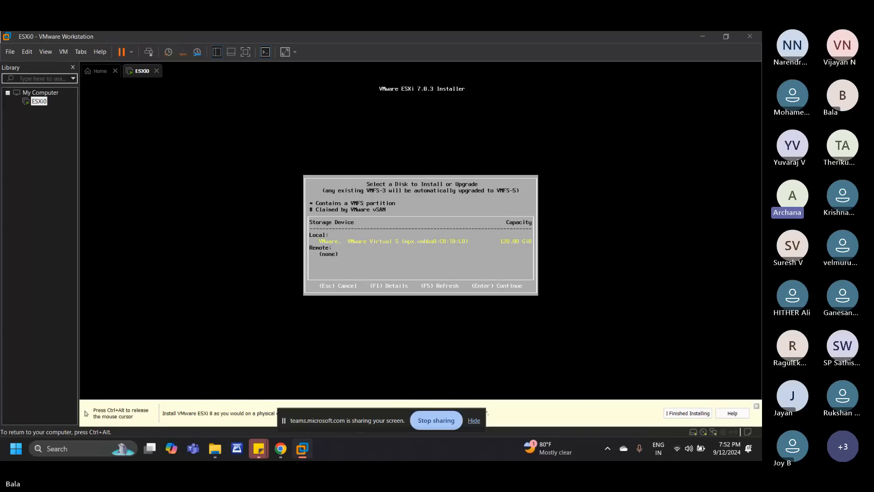
key("Return")
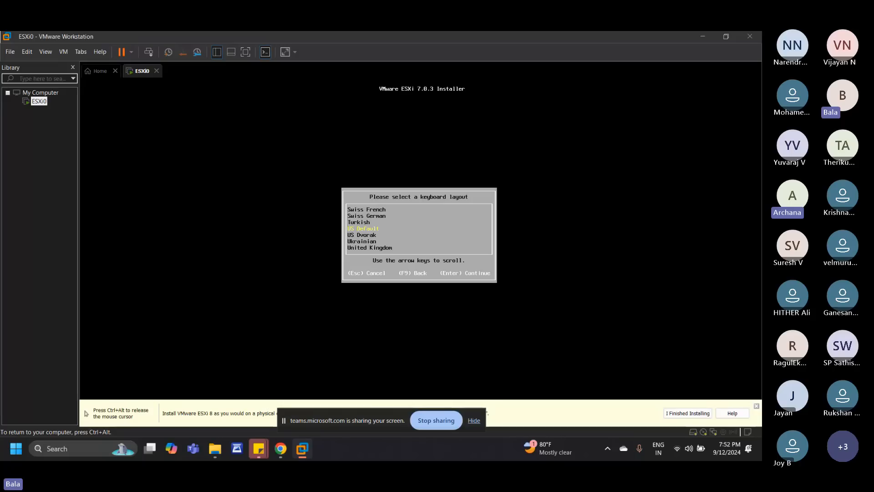
key("Return")
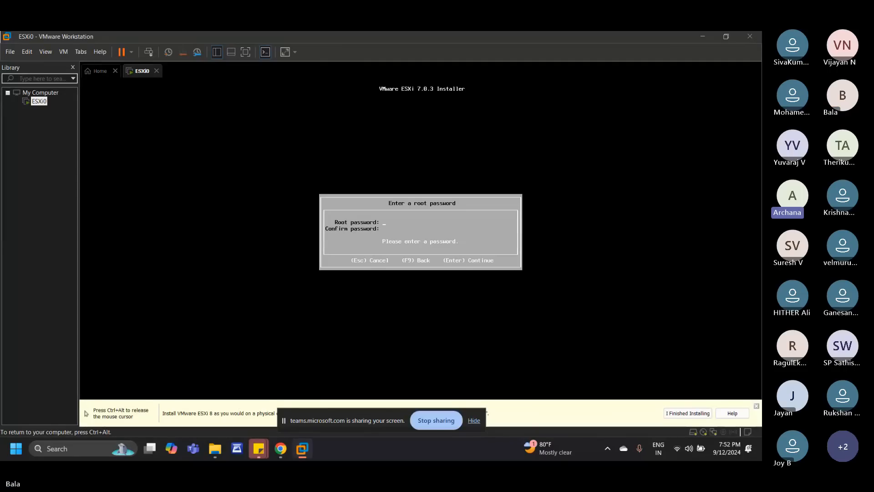
type("VMware")
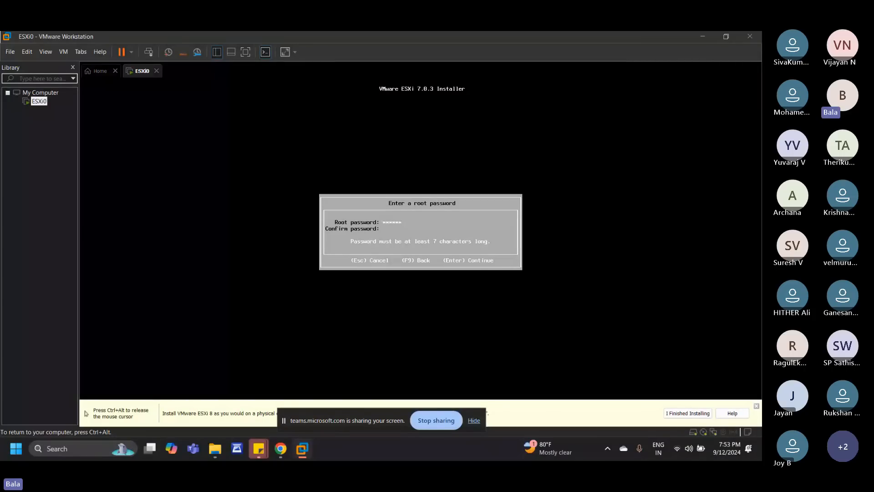
key("BackSpace")
key("BackSpace")
key("BackSpace")
key("BackSpace")
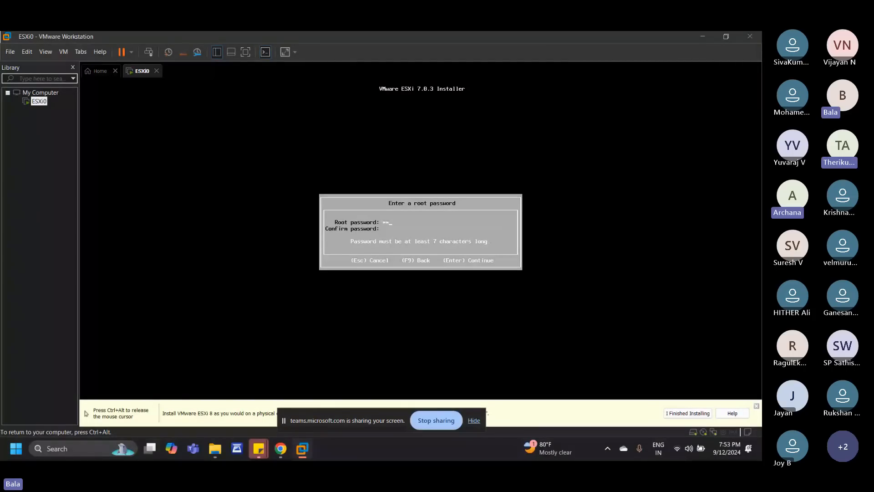
key("BackSpace")
key("BackSpace")
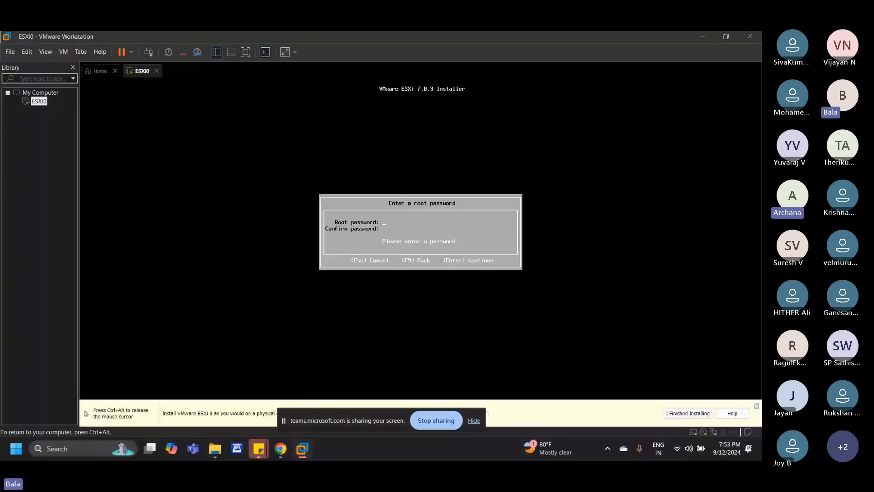
Step: Enter and confirm the root password for the ESXi host and continue to the install confirmation
type("*")
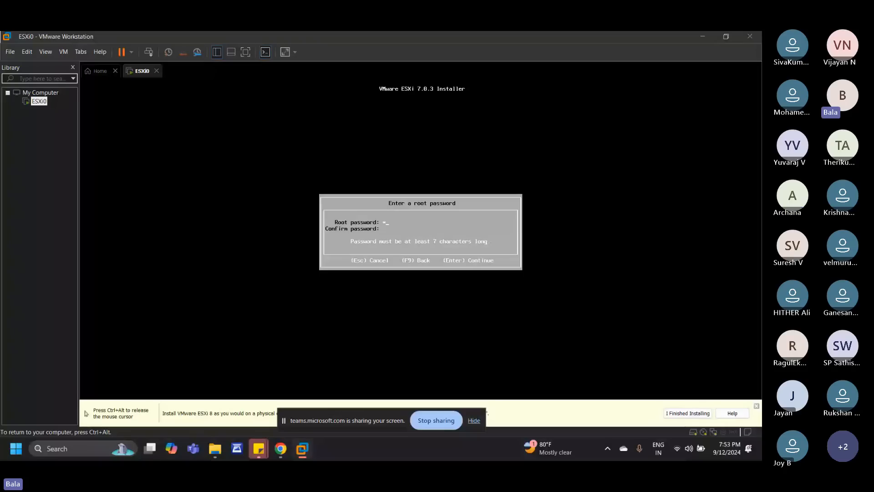
type("*****")
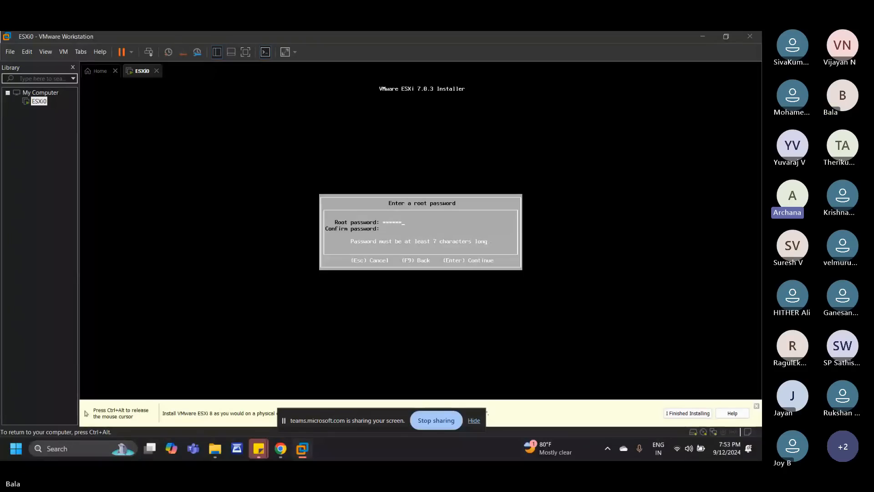
type("*")
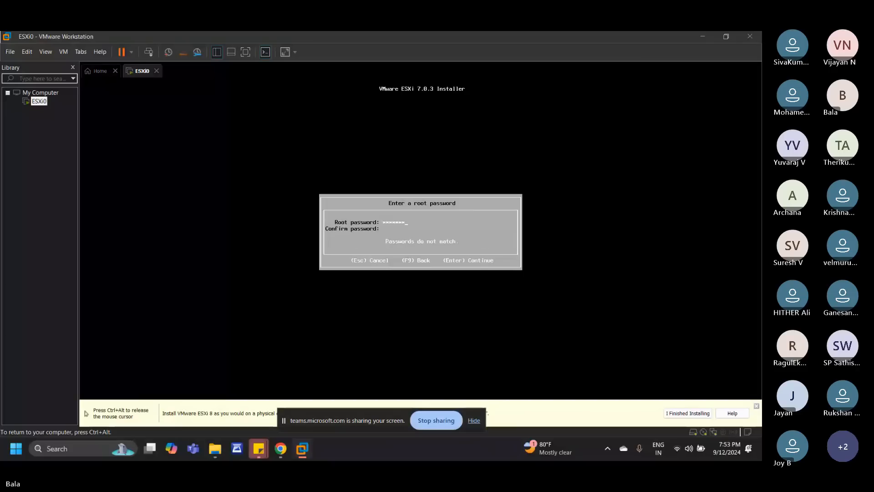
type("***")
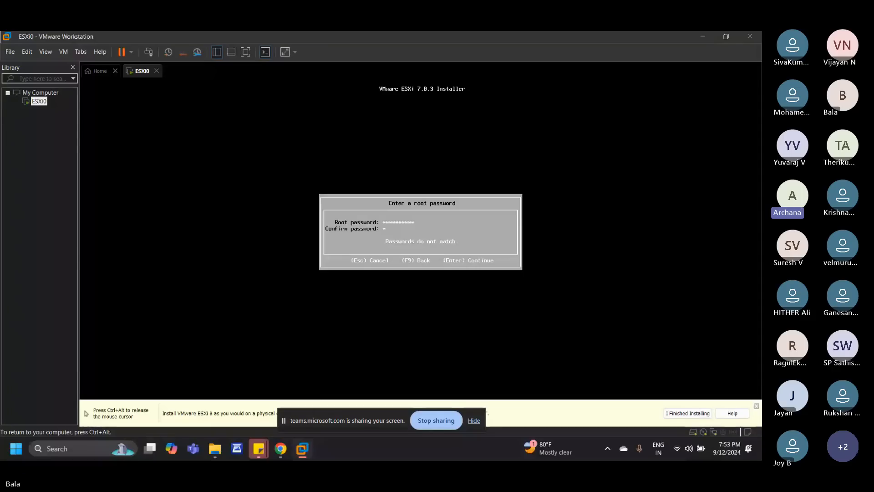
type("****")
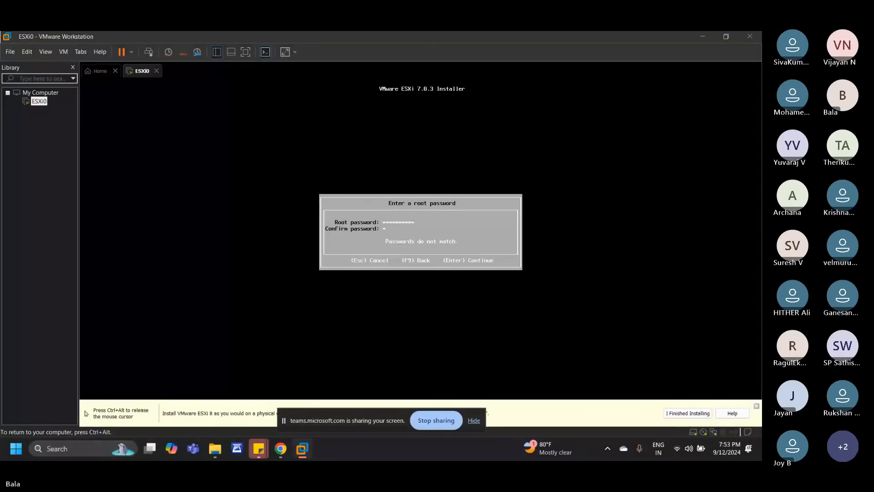
type("***")
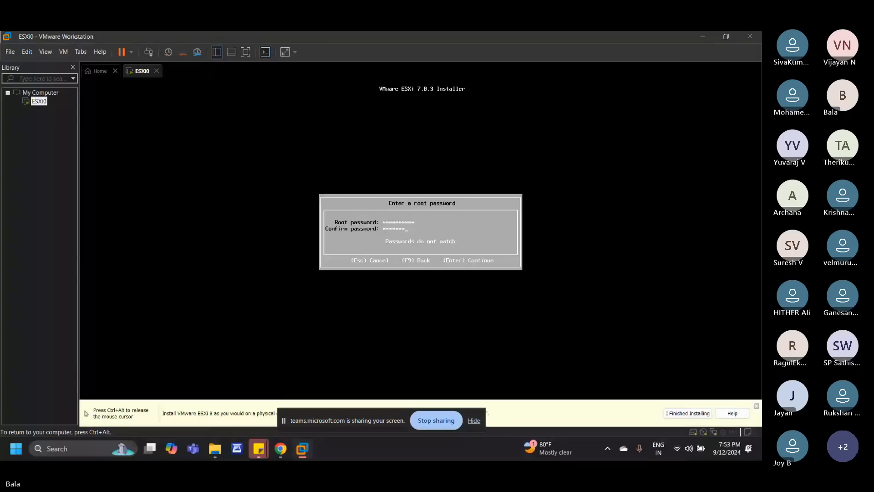
type("***")
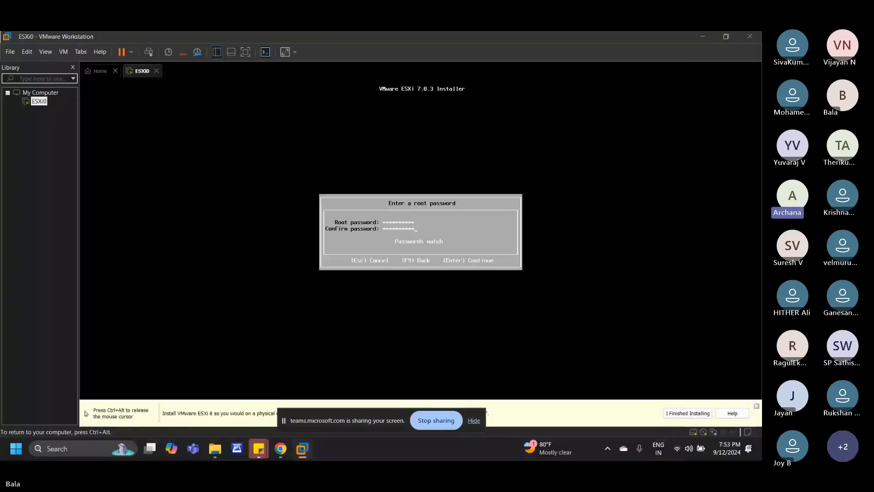
key("Return")
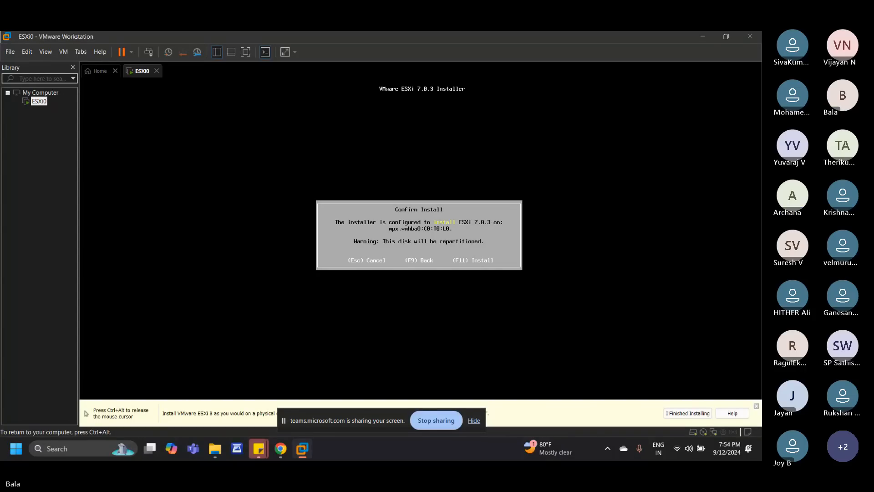
Step: Install ESXi 7.0.3 on the selected disk and reboot the server when the installation completes
key("F11")
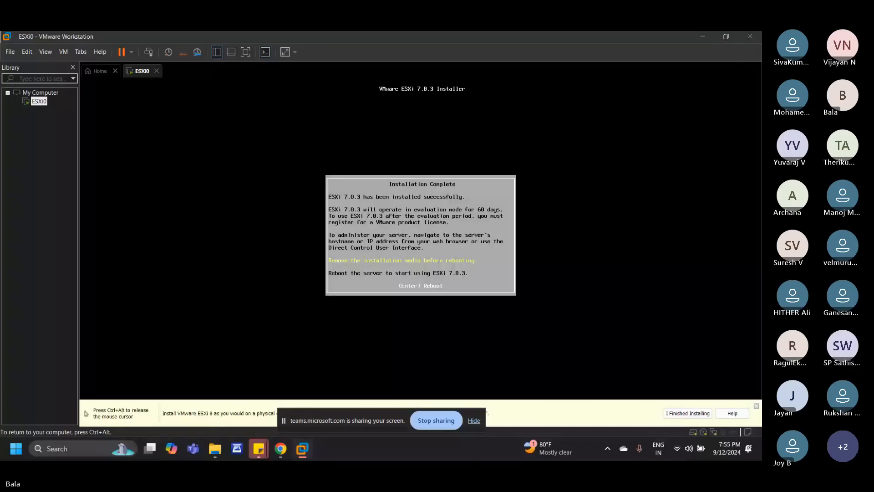
key("Return")
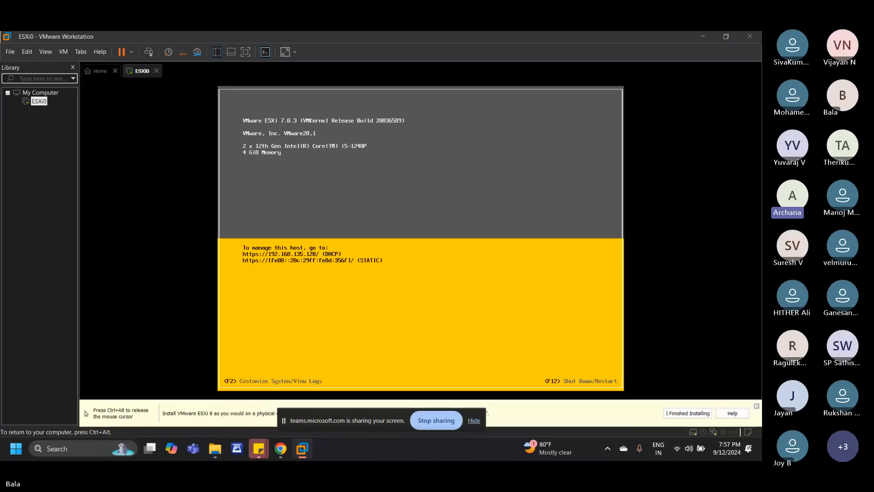
Step: Open the host's system customization login and try to authenticate as root with the root password
key("F2")
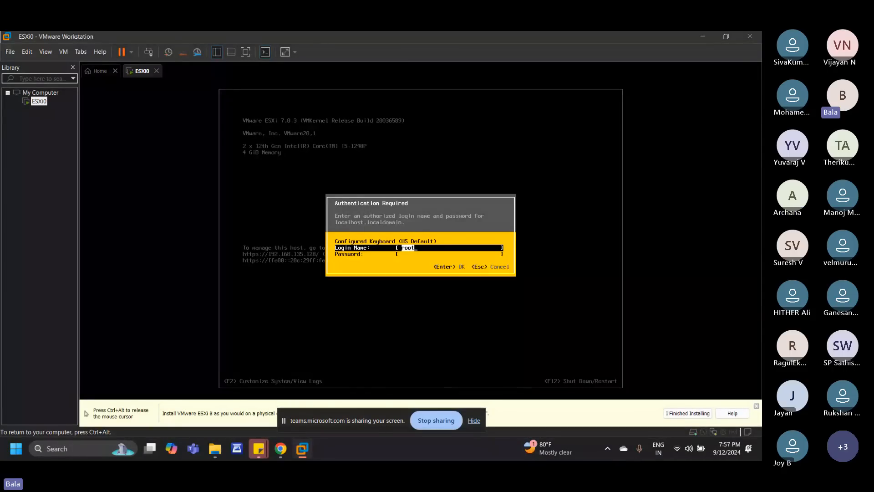
key("Tab")
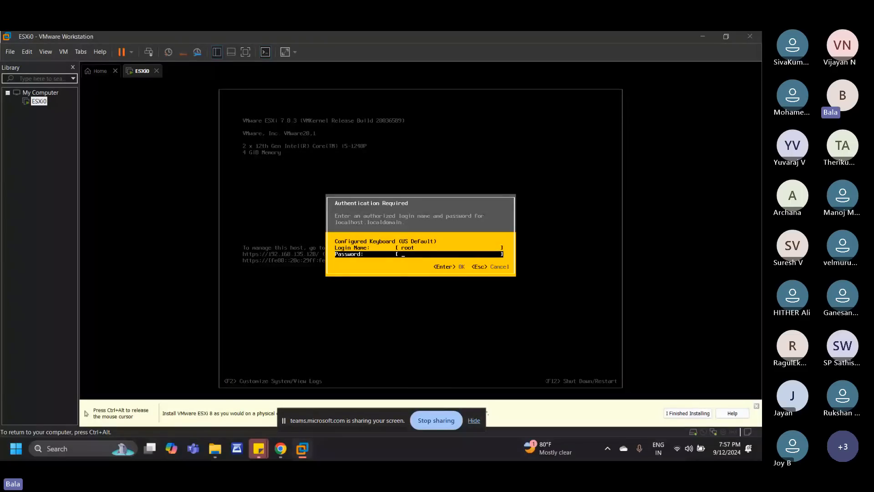
type("*")
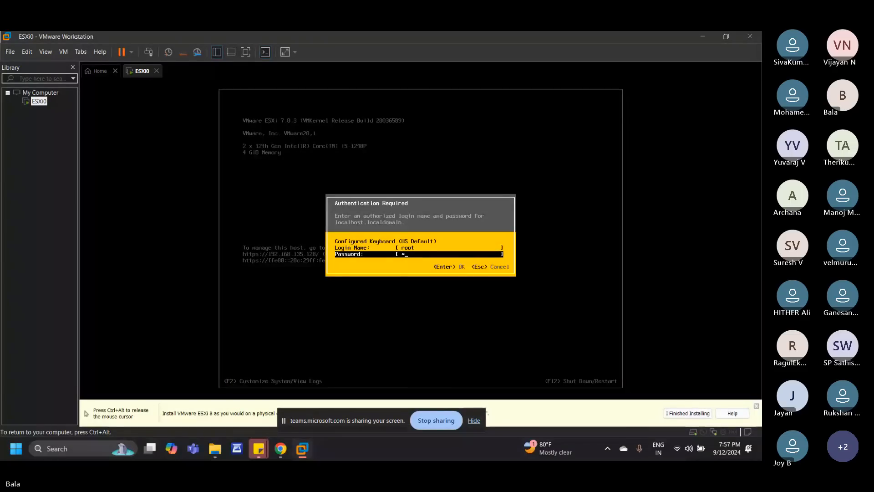
type("*****")
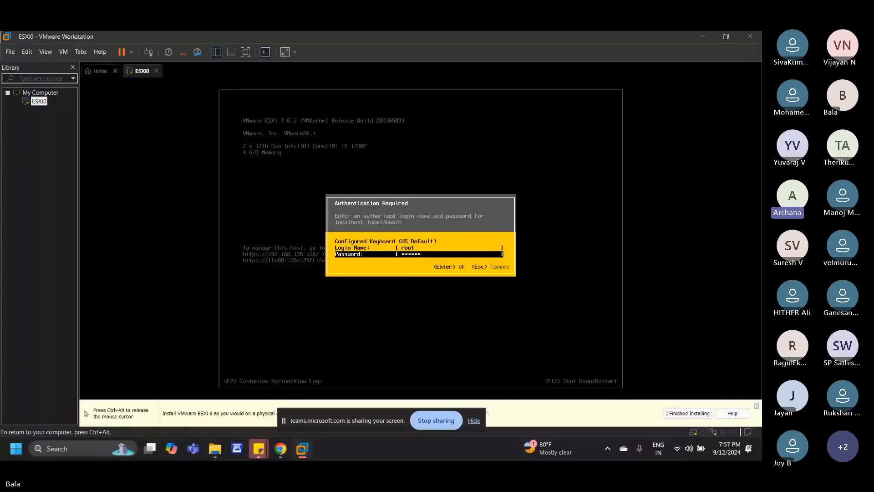
type("*")
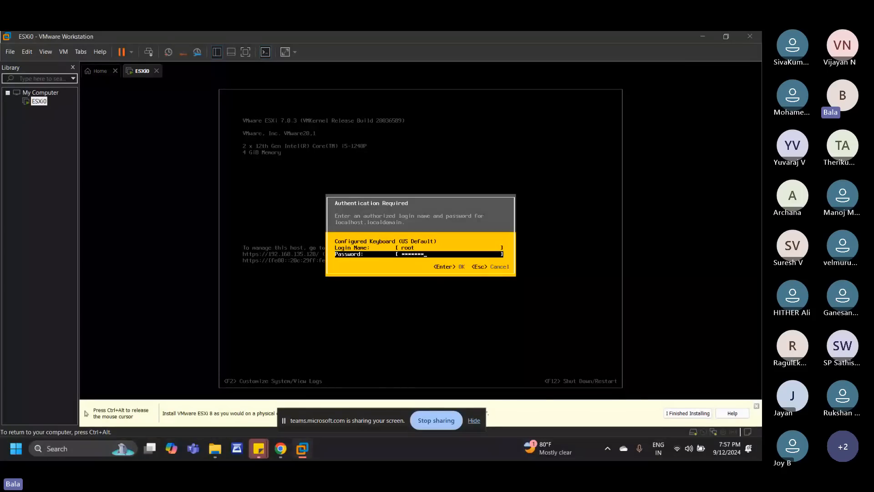
type("***")
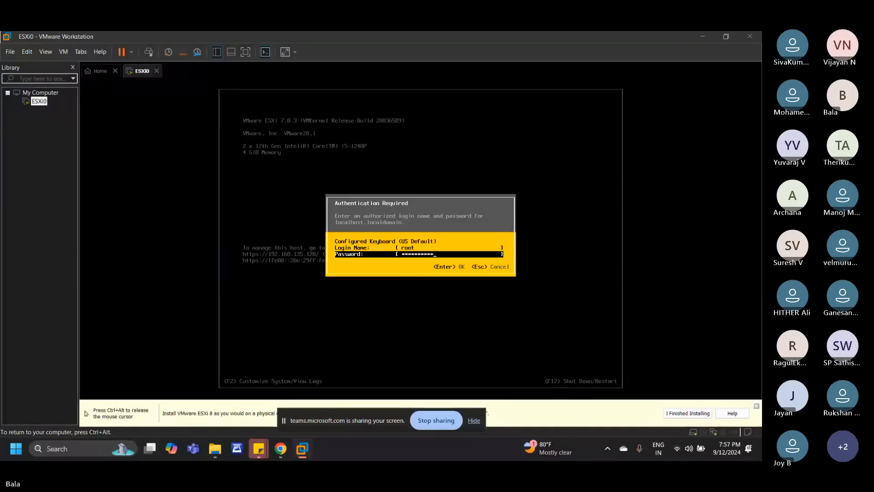
key("Return")
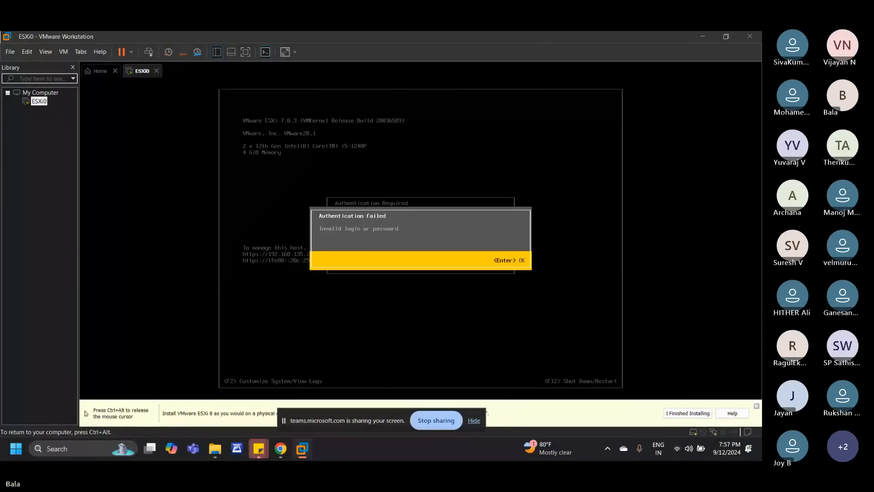
key("Return")
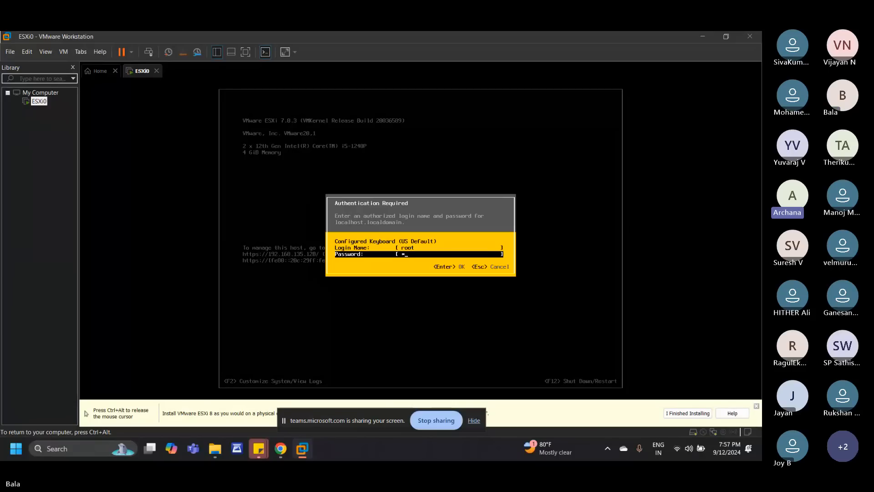
Step: Re-enter the root password and log in to the system customization settings
type("*")
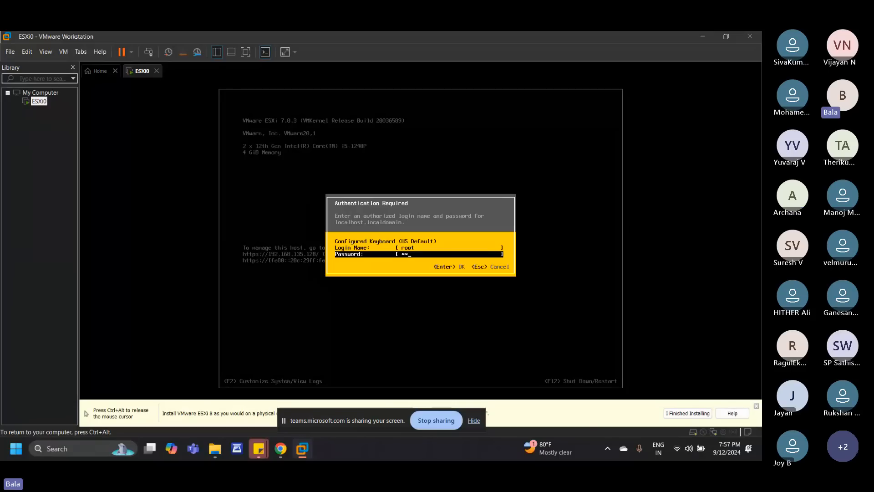
type("****")
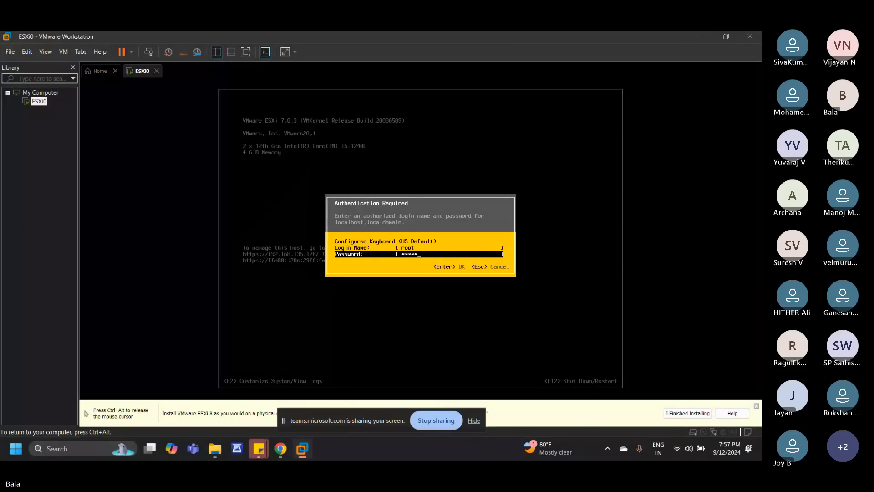
type("*")
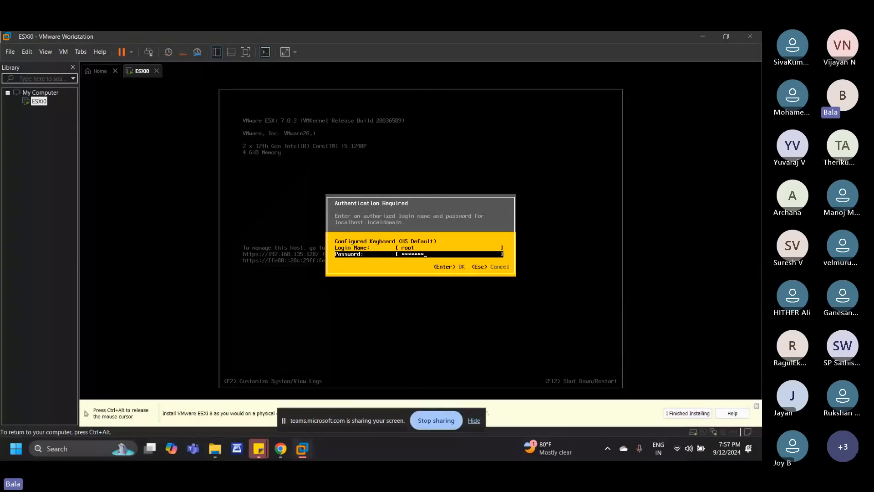
type("***")
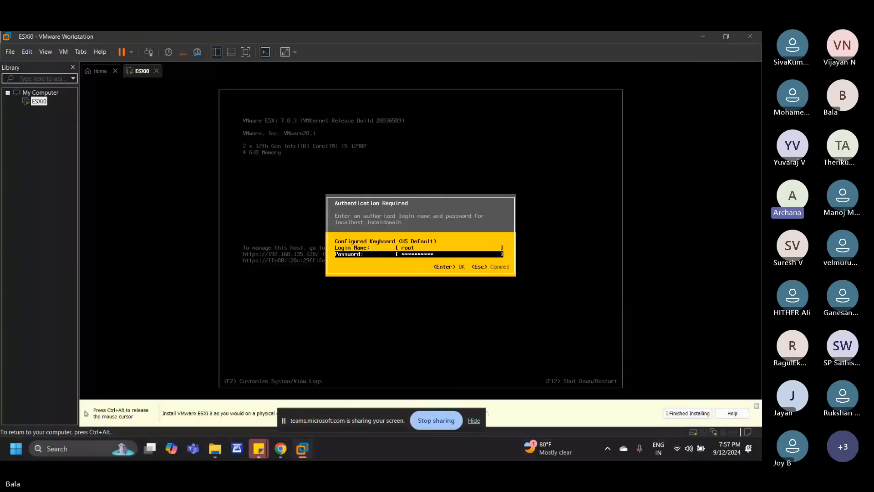
key("Return")
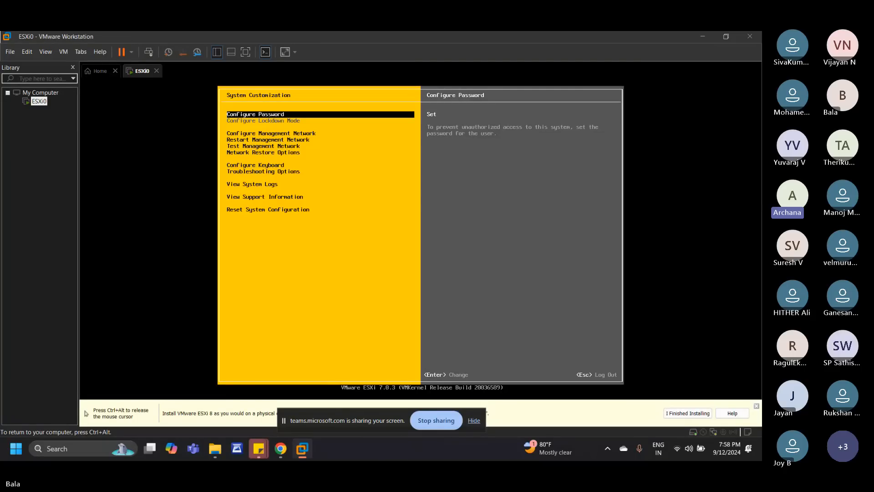
Step: Open the IPv4 configuration of the host's management network
key("Down")
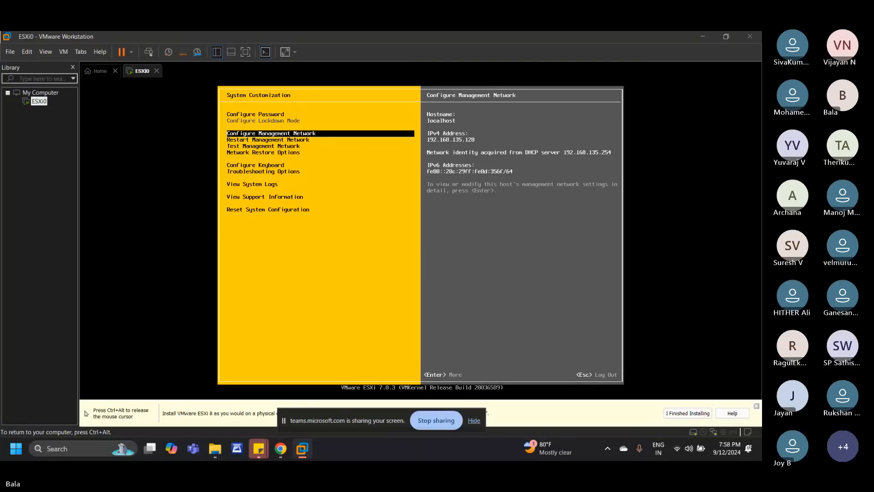
key("Return")
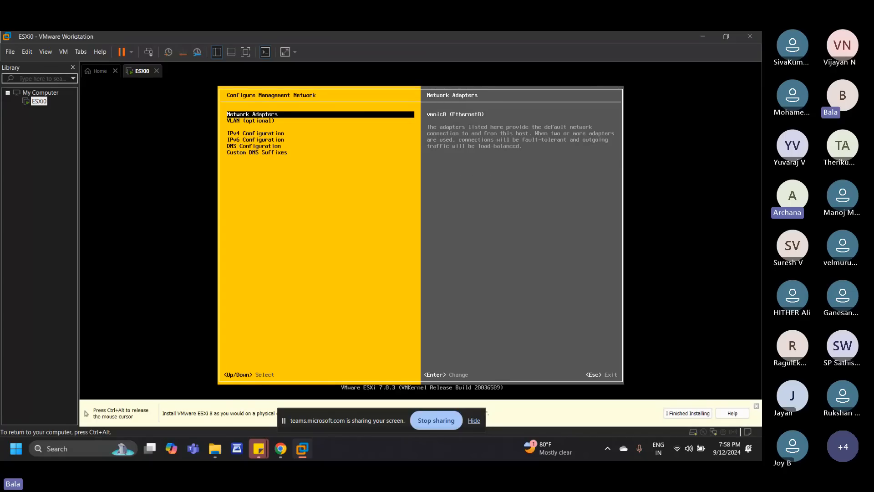
key("Down")
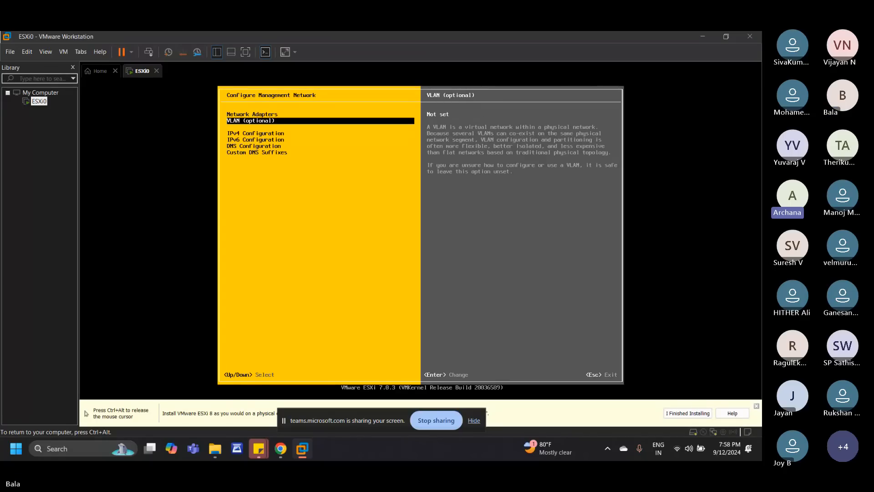
key("Down")
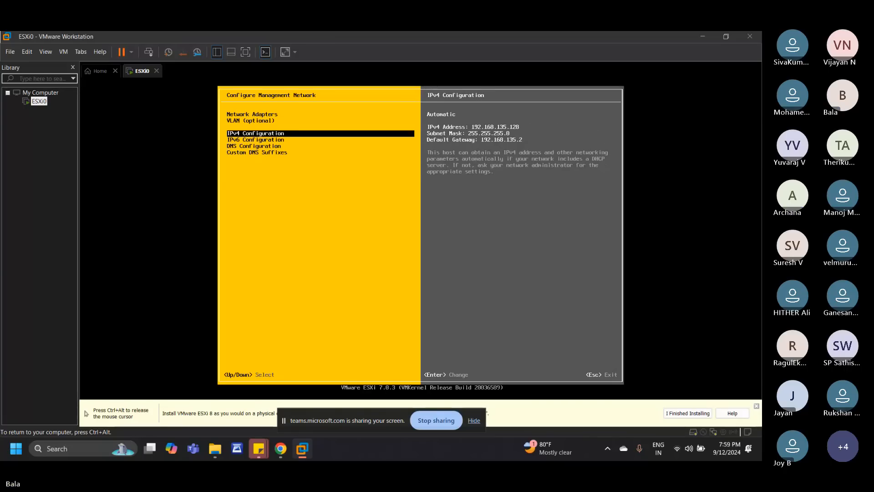
key("Return")
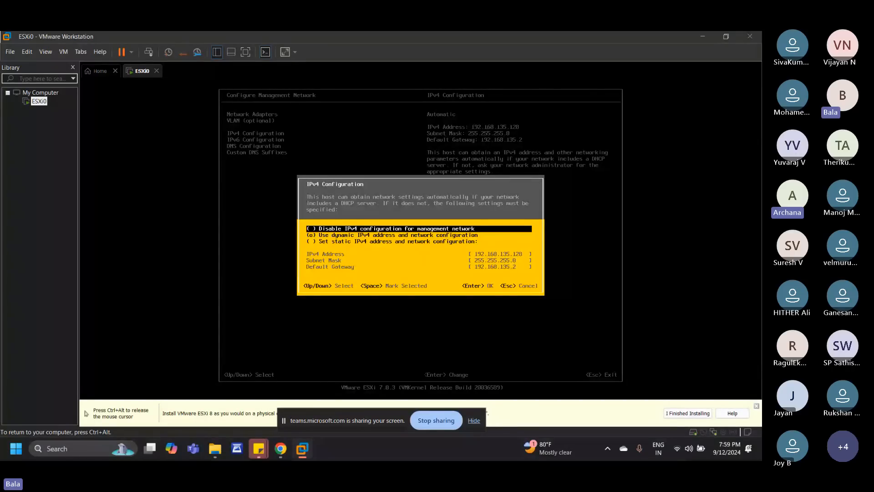
Step: Set the management network to a static IPv4 address and network configuration, keeping the prefilled addresses
key("Down")
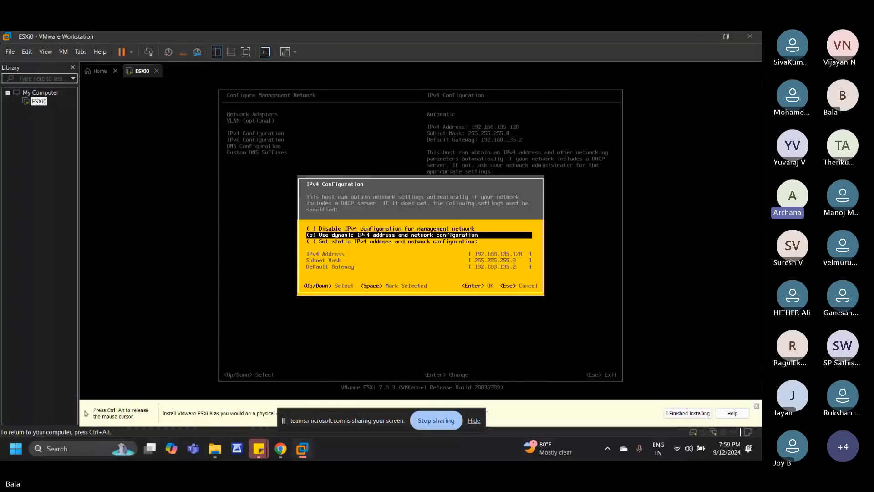
key("Down")
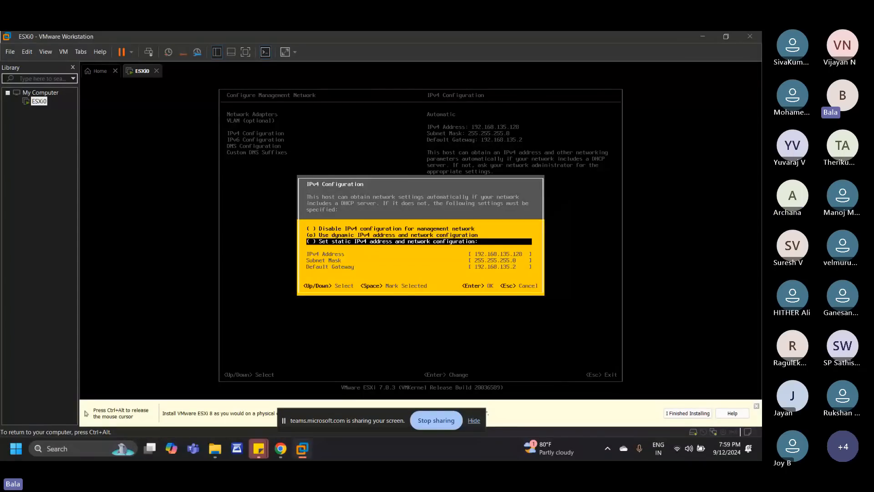
key("space")
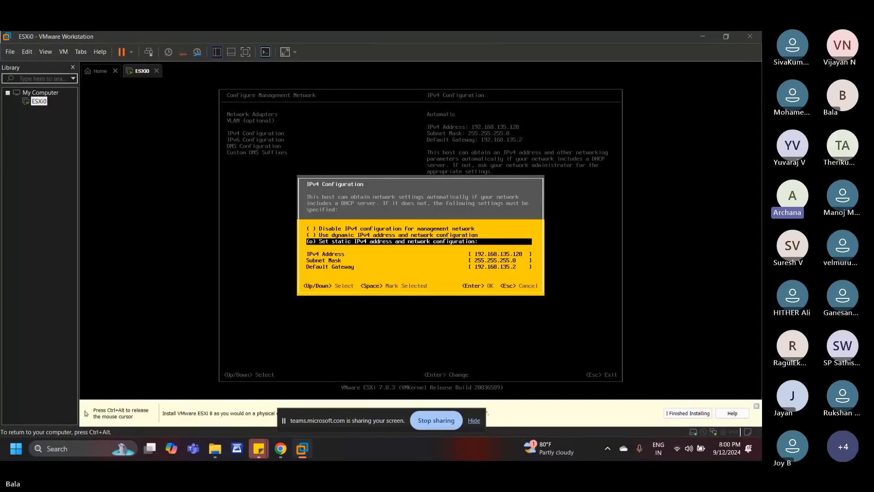
key("Return")
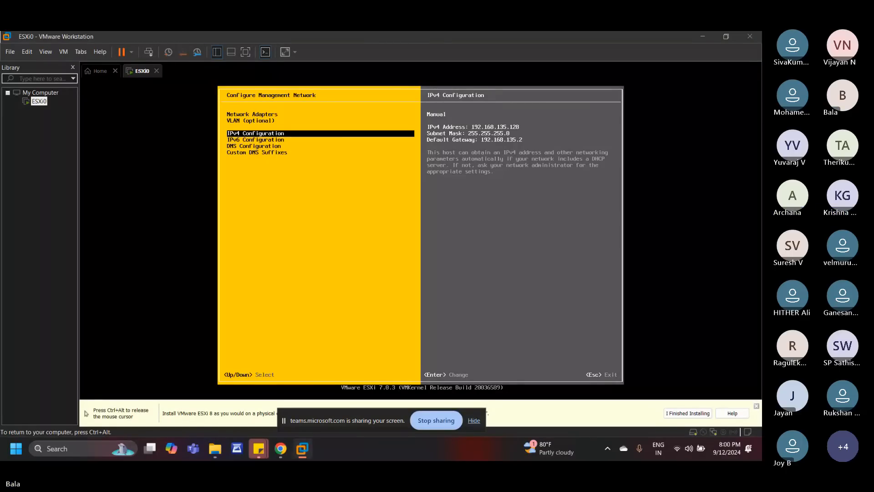
Step: Switch the management network's DNS configuration to manually specified server addresses and hostname, and set the hostname to ESXi0
key("Down")
key("Down")
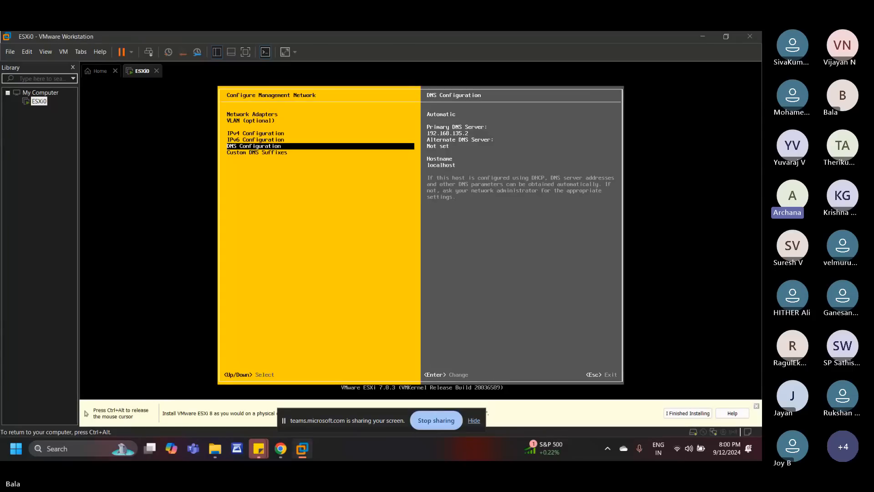
key("Return")
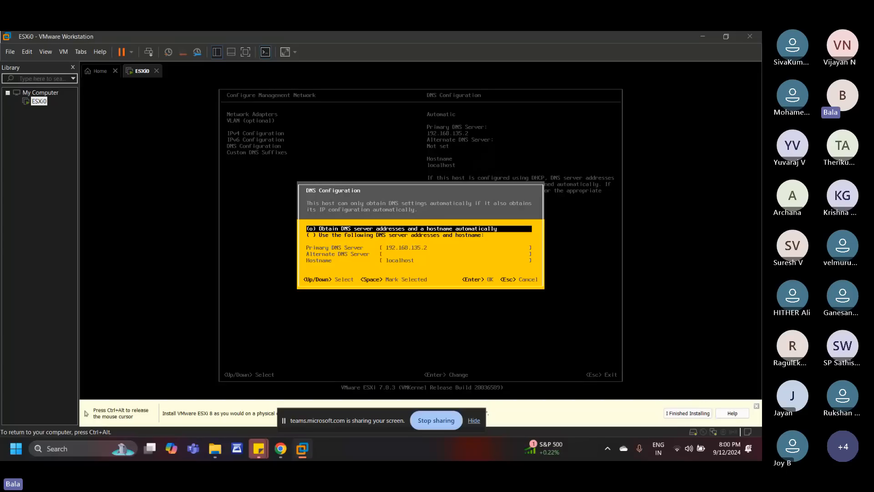
key("Down")
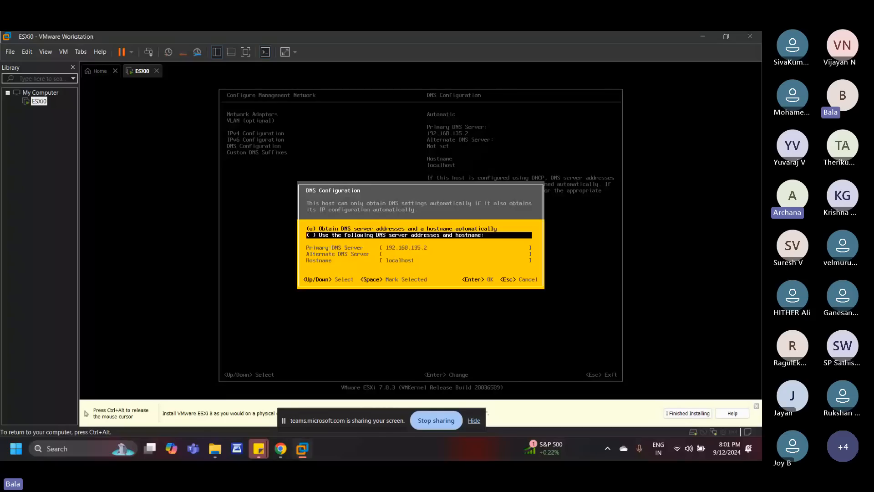
key("space")
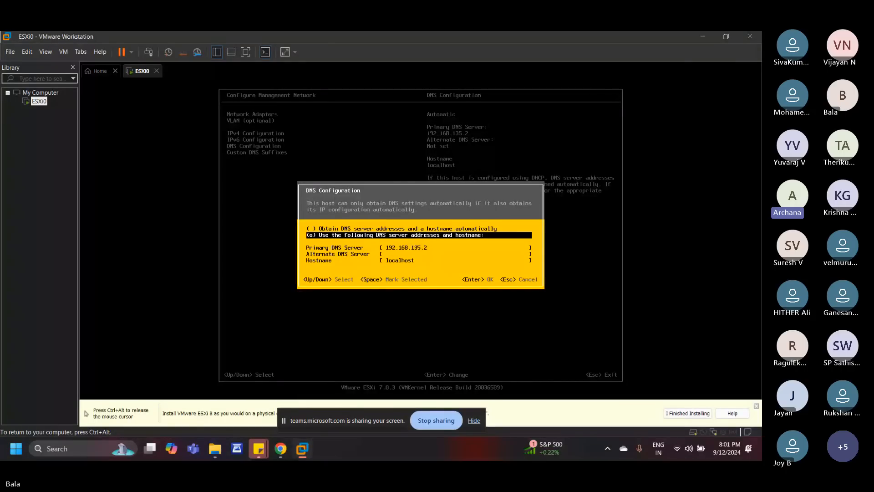
key("Down")
key("Down")
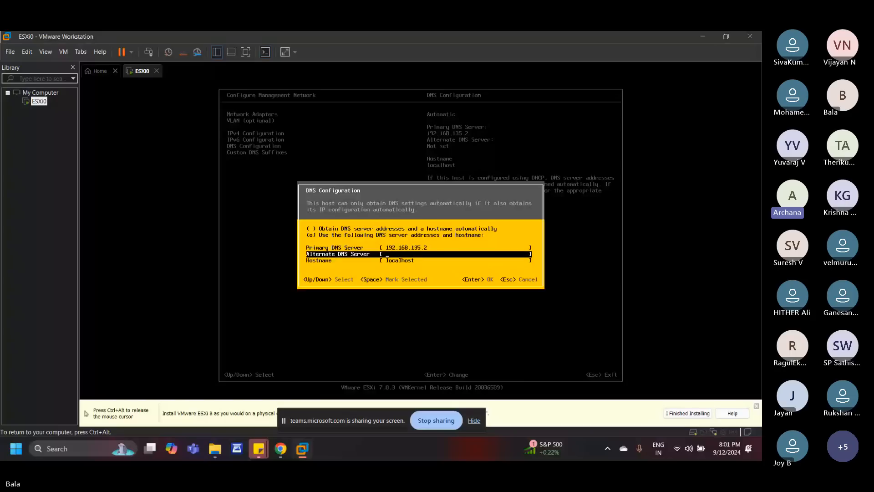
key("Down")
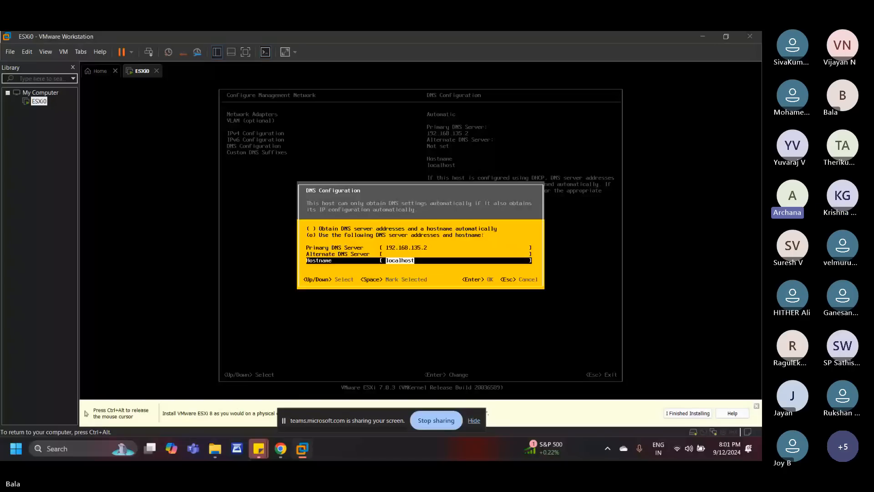
type("ESXi")
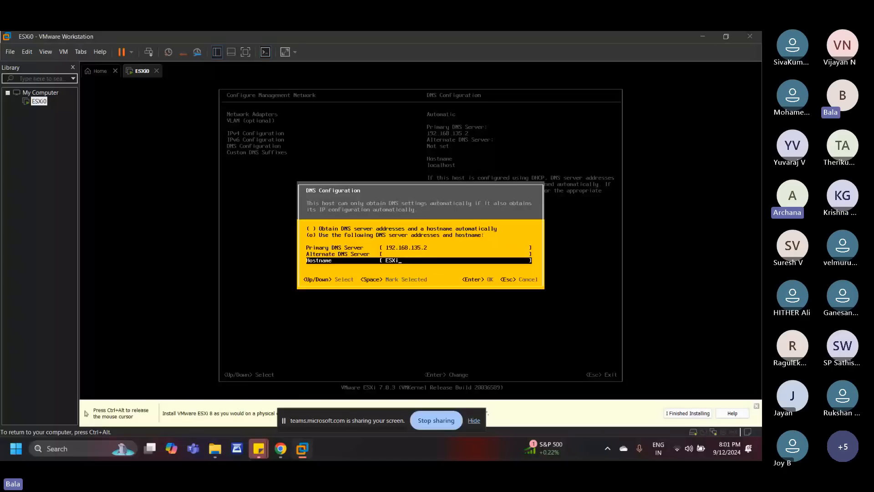
type("0")
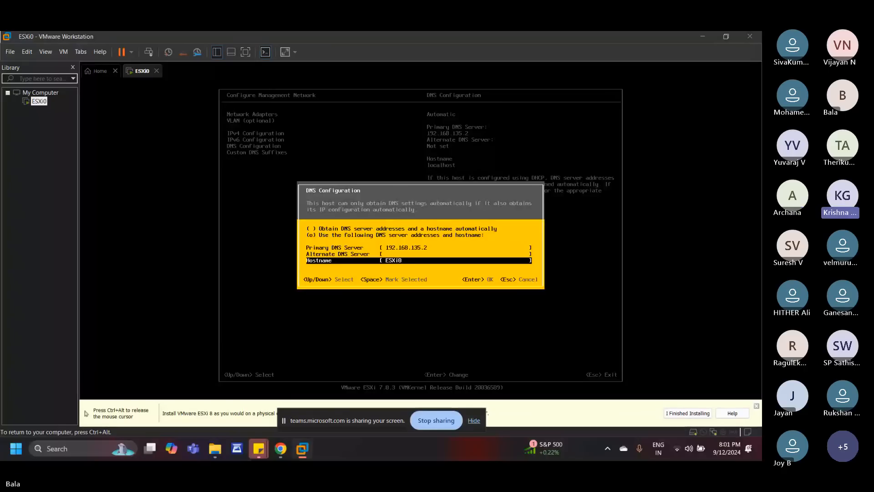
key("Return")
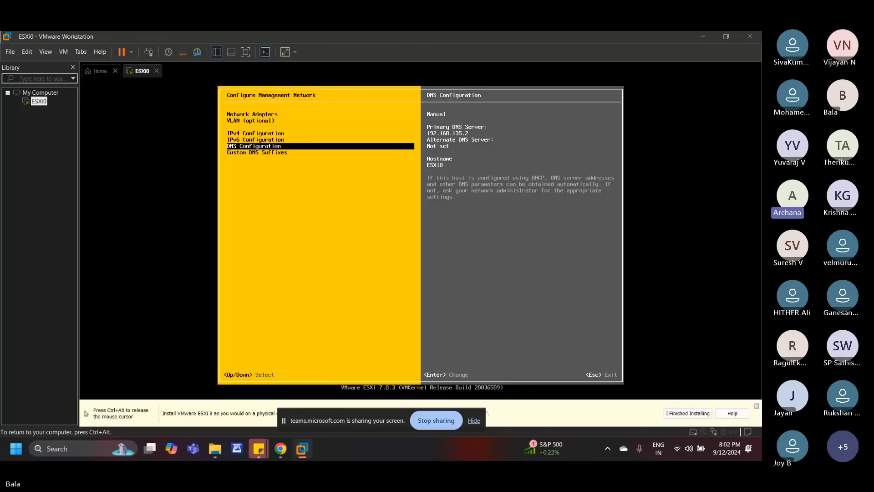
Step: Apply the management network changes with a network restart and leave the host's system customization settings
key("Escape")
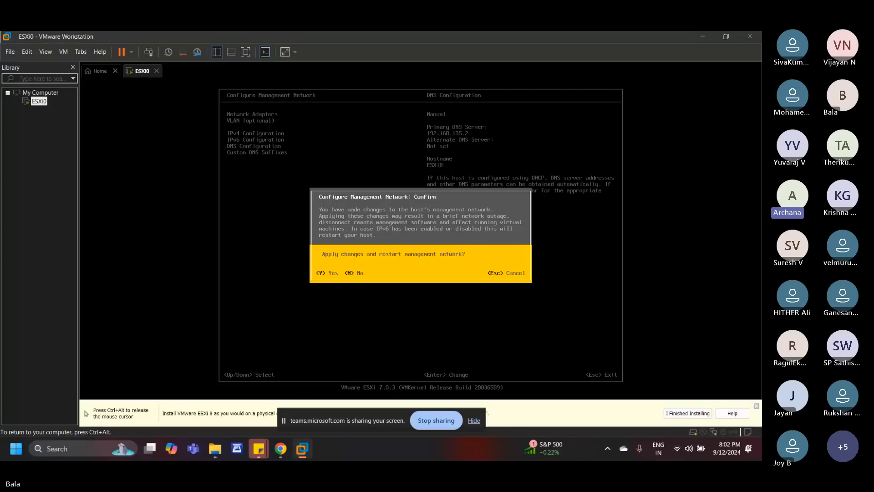
key("Escape")
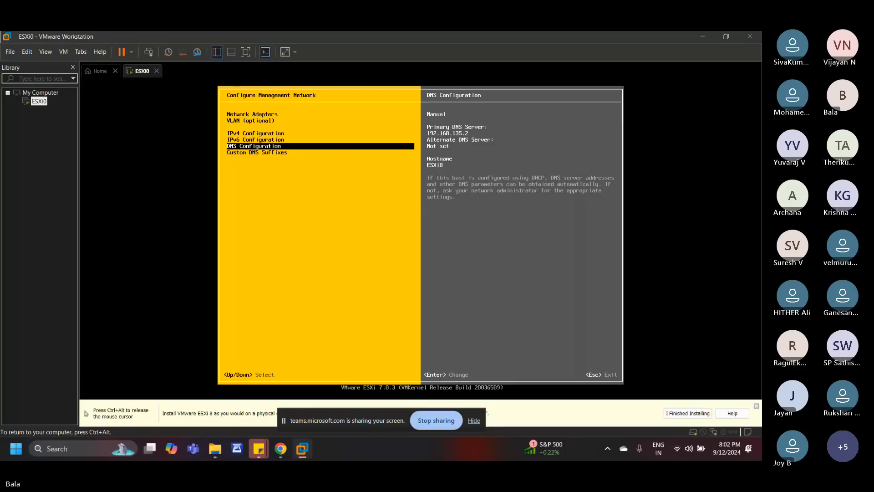
key("Escape")
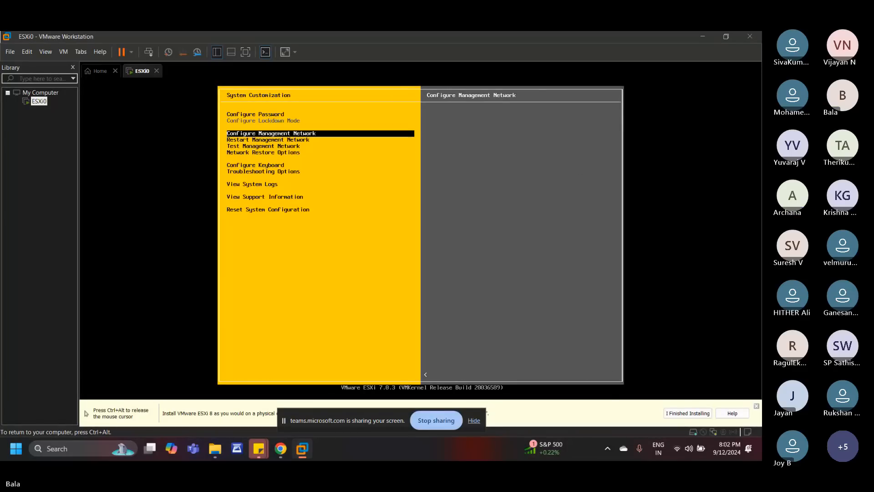
key("Escape")
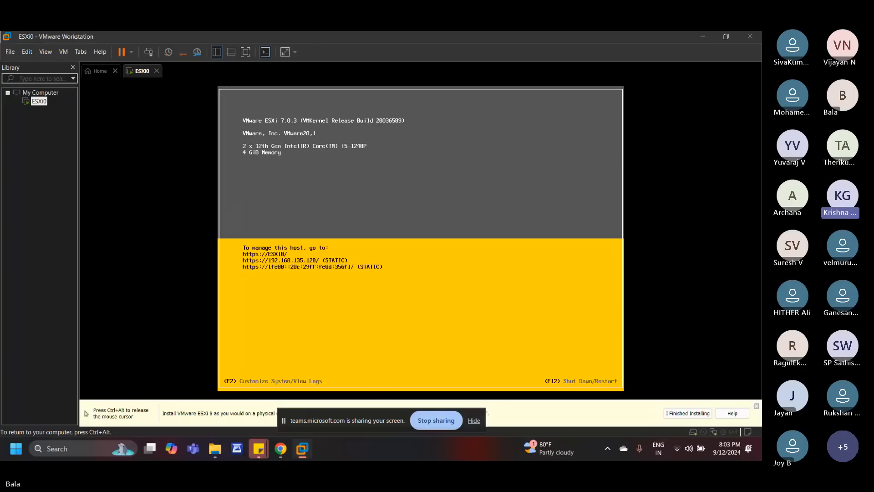
Step: Release the cursor from the virtual machine, open Command Prompt on the local computer, and ping the ESXi host at 192.168.135.128
key("ctrl+alt")
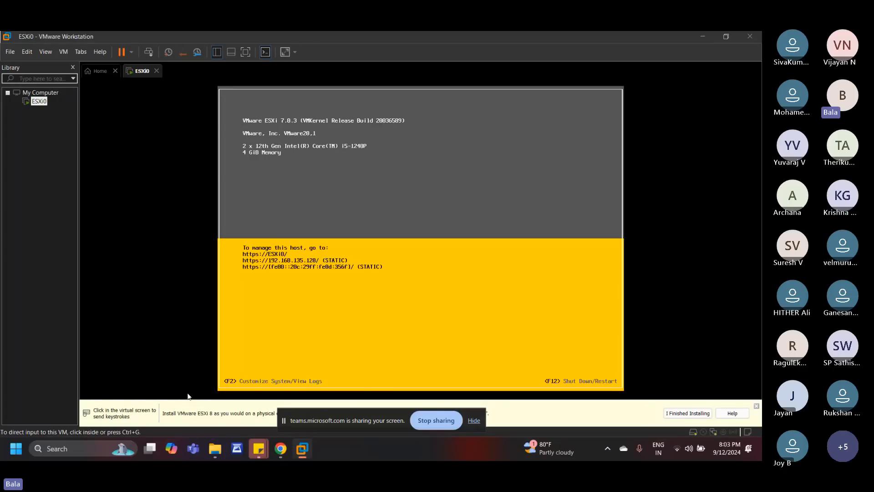
left_click(89, 441)
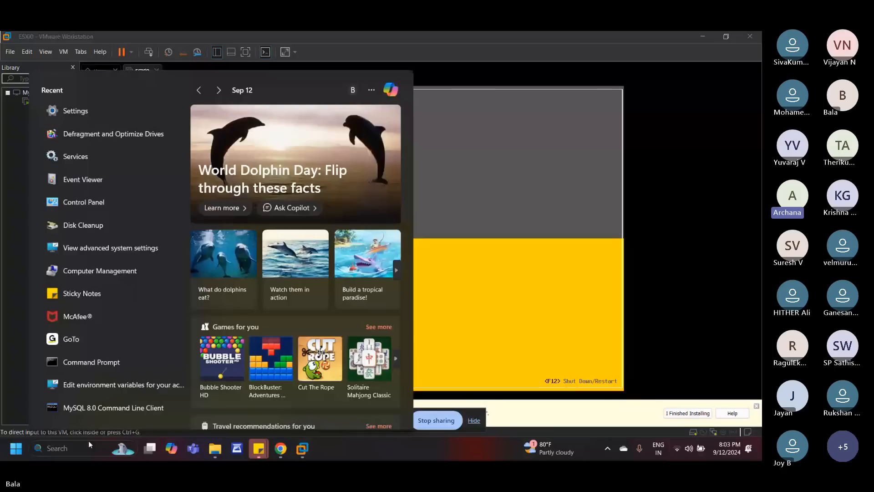
left_click(142, 363)
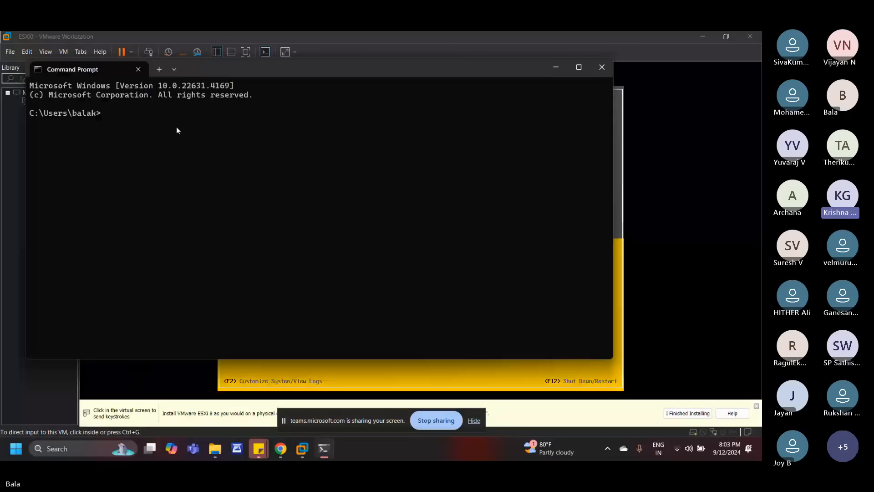
type("p")
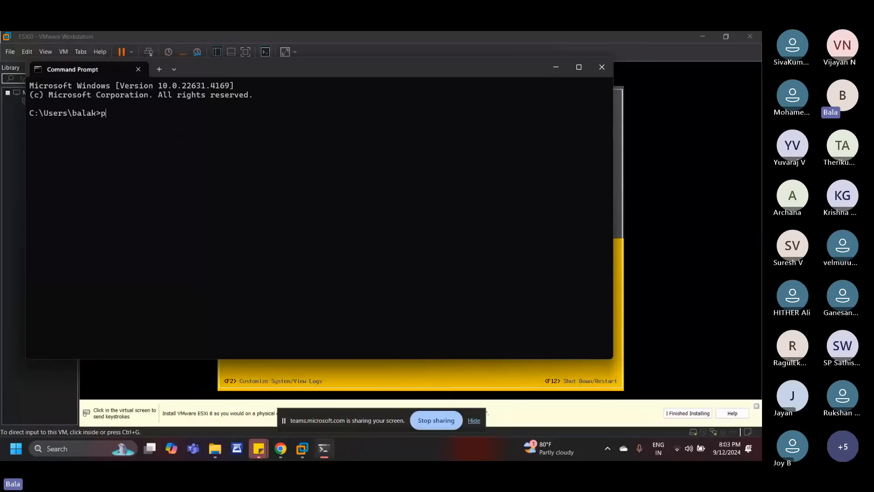
type("ing")
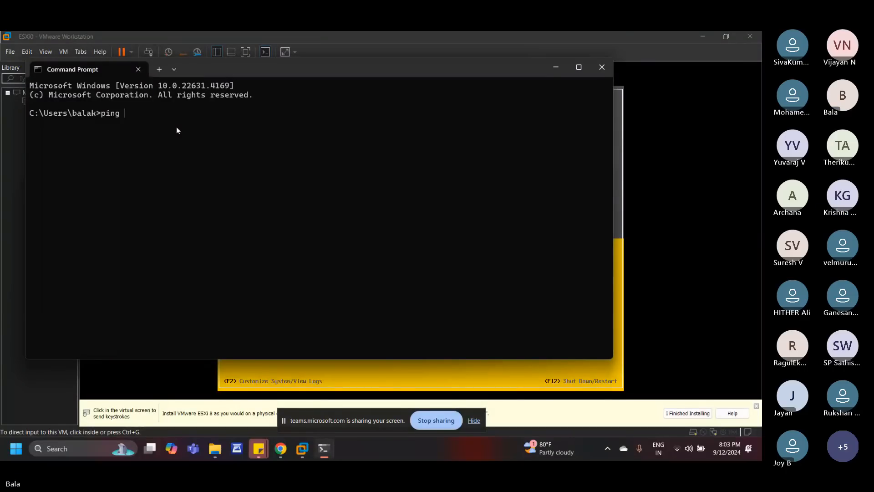
left_click_drag(266, 68, 592, 187)
type("192.")
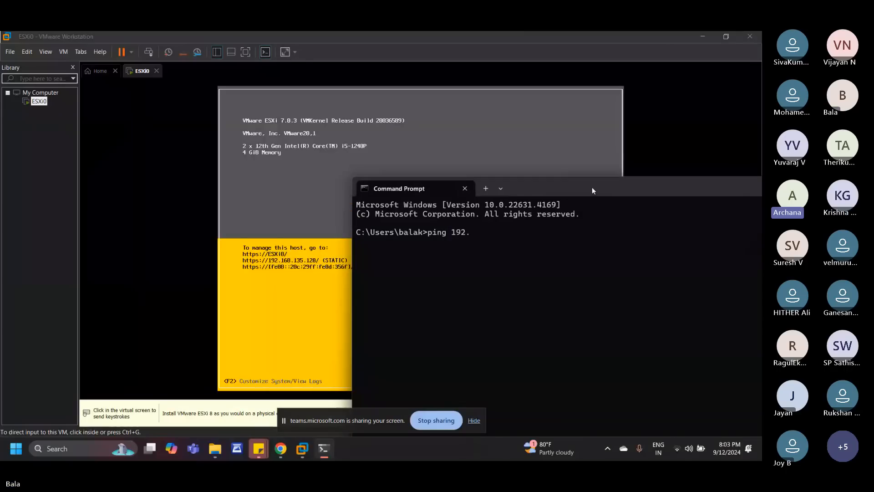
type("16")
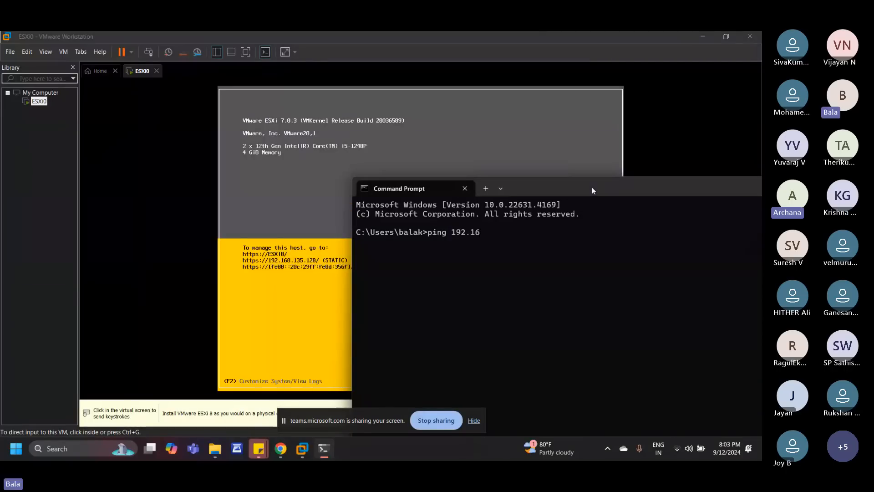
type("8.135.")
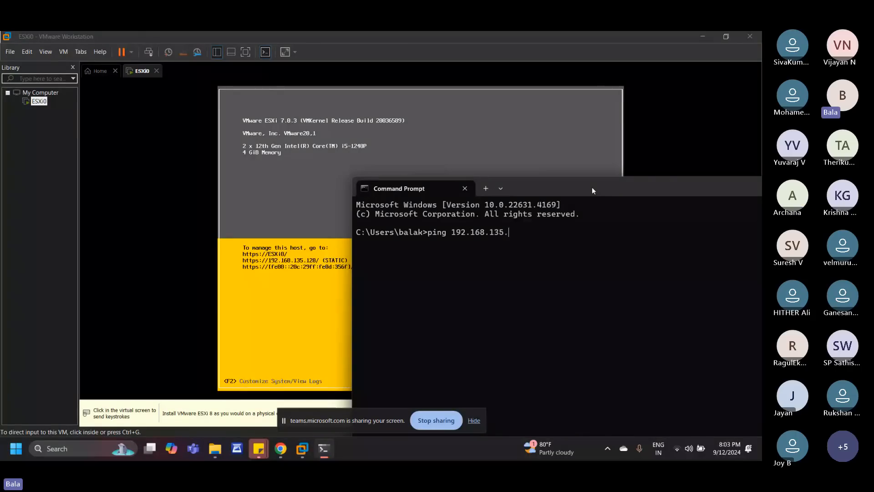
type("128")
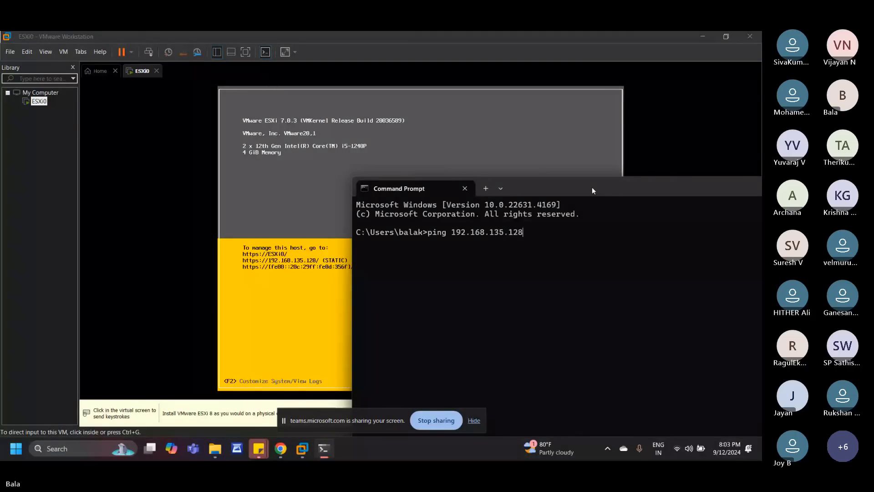
key("Return")
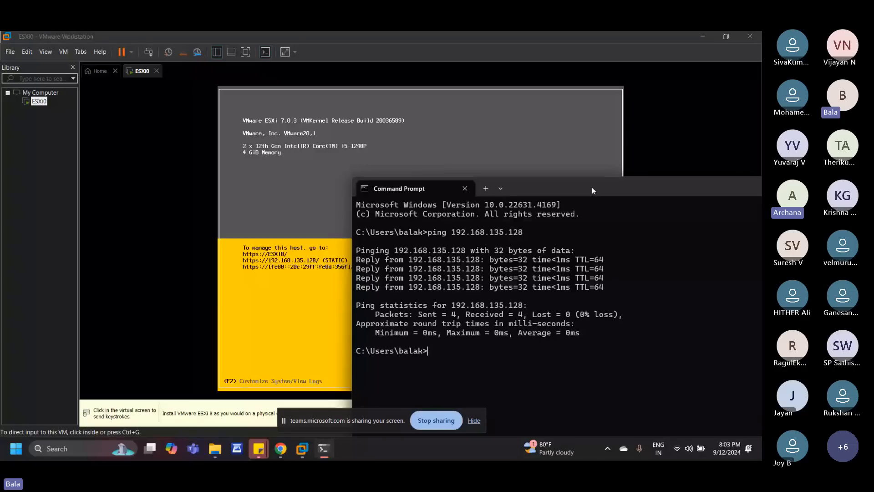
mouse_move(286, 449)
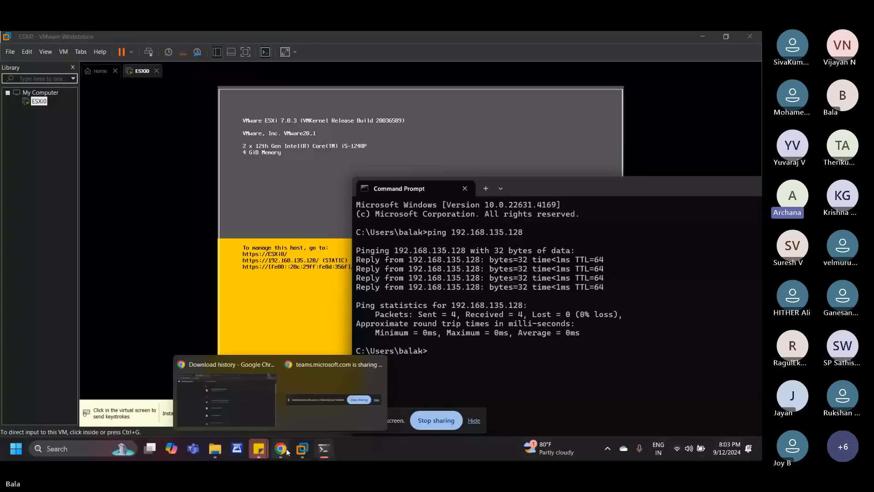
left_click(286, 450)
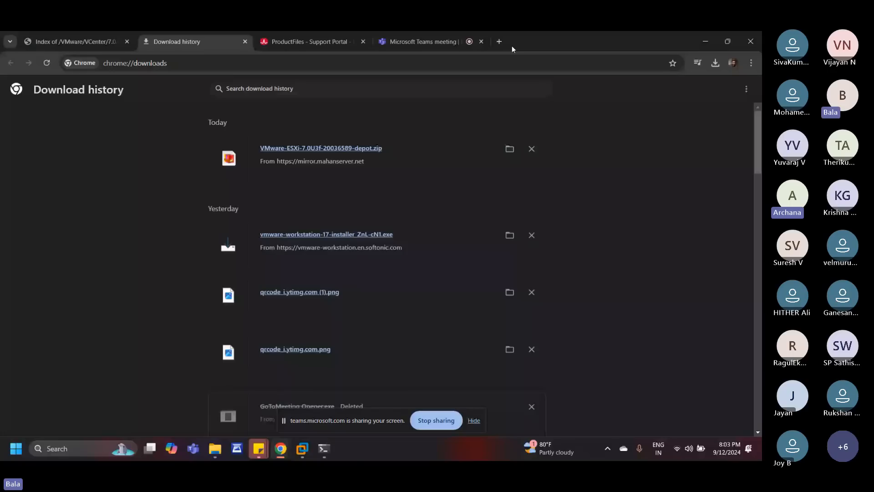
left_click(501, 42)
type("http")
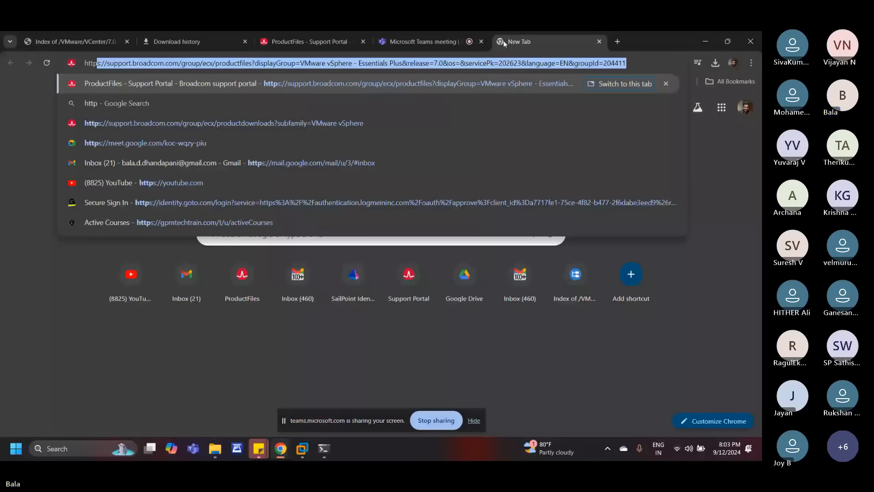
type("://")
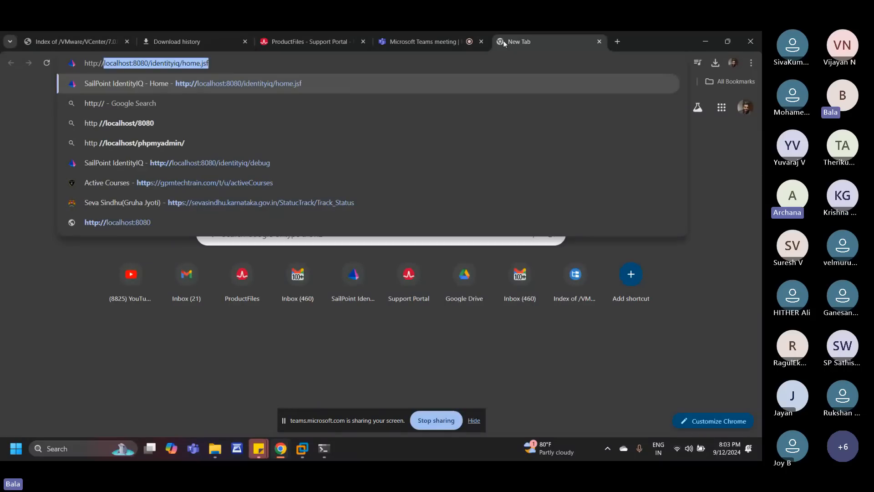
type("192.16")
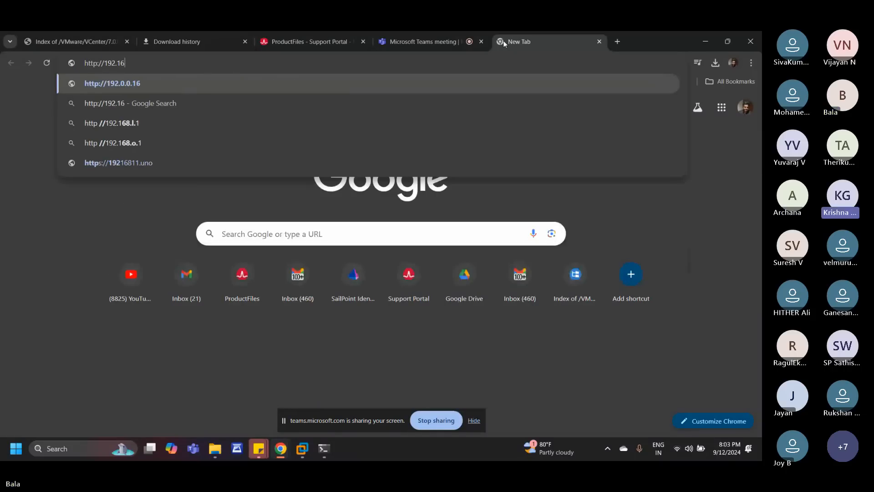
type("8.135")
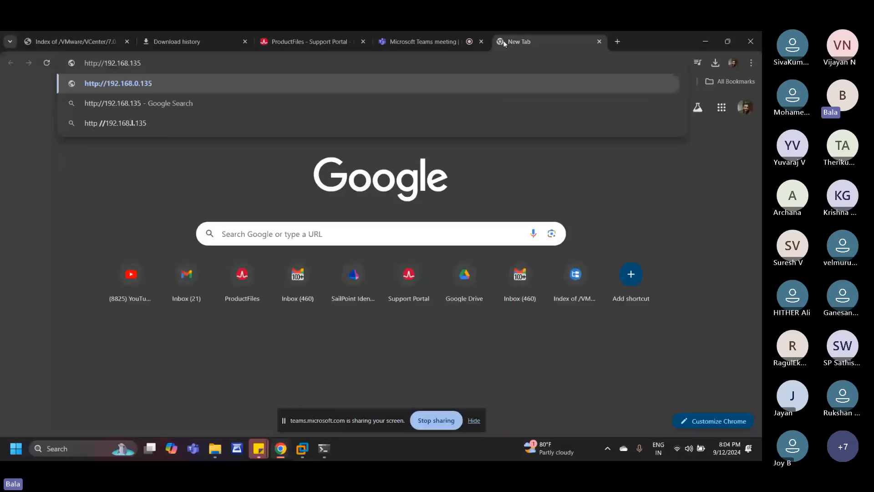
type(".128")
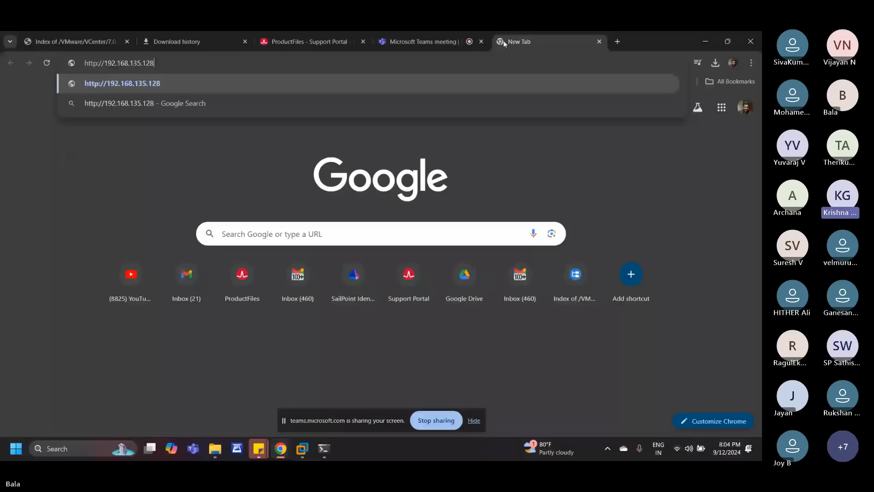
key("Return")
left_click(263, 322)
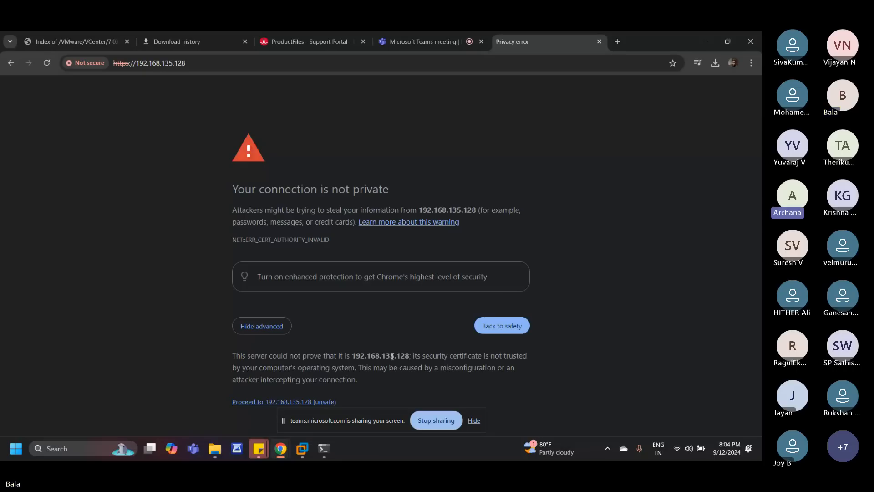
left_click(258, 404)
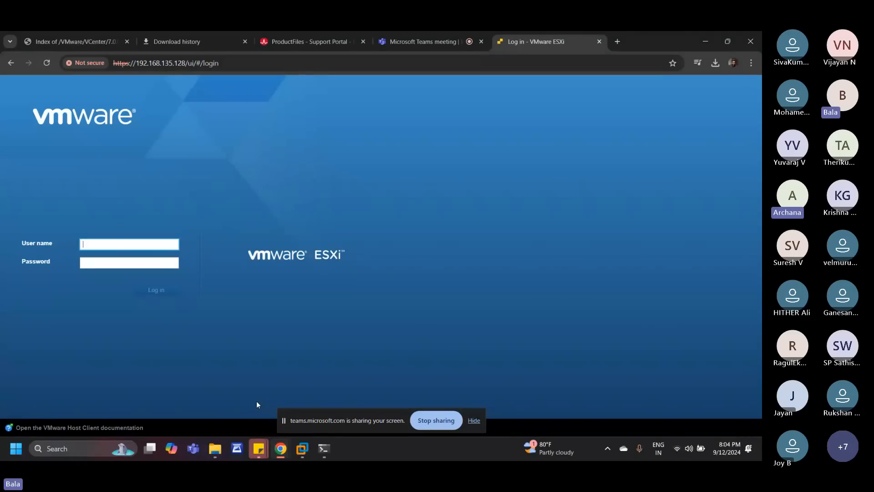
Step: Log in to the ESXi host client with the user name root and the account password
type("root")
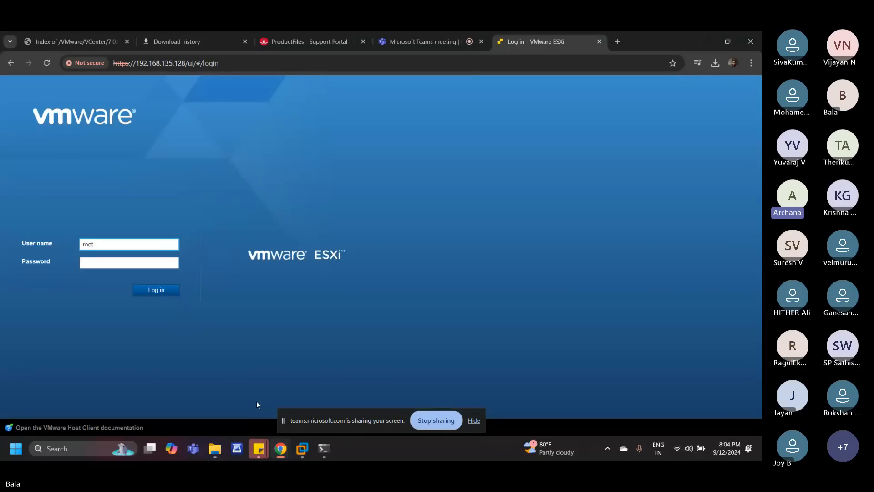
key("Tab")
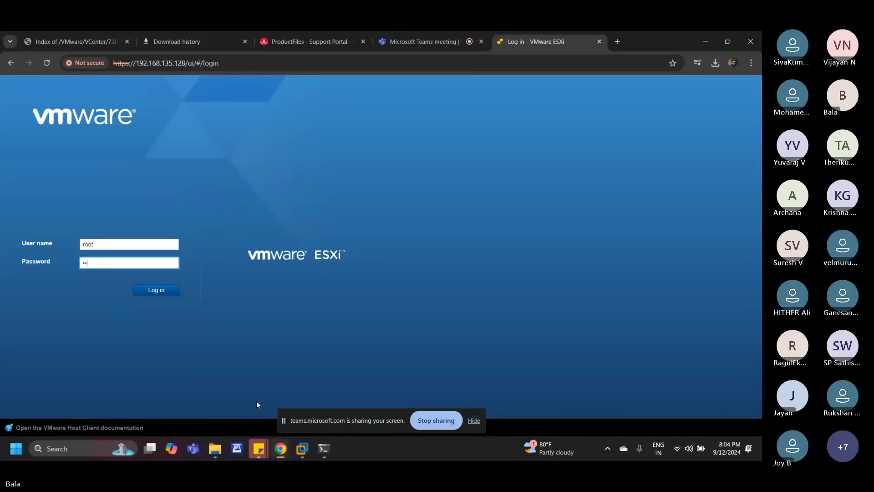
type("••••••")
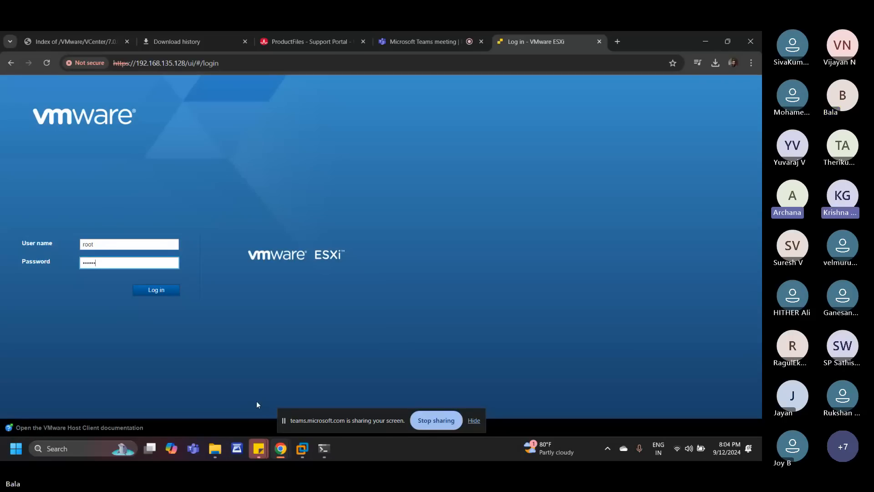
type("••••")
left_click(152, 290)
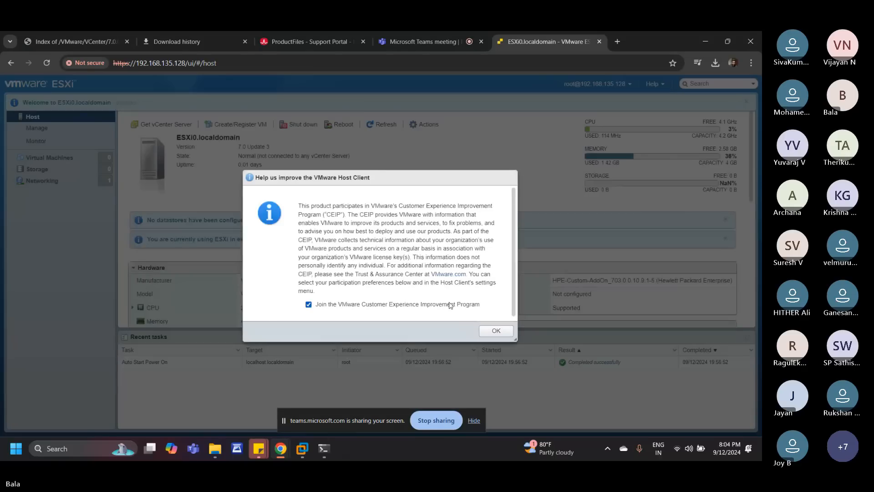
Step: Opt out of the VMware Customer Experience Improvement Program and accept the participation dialog
scroll(450, 305, "down", 1)
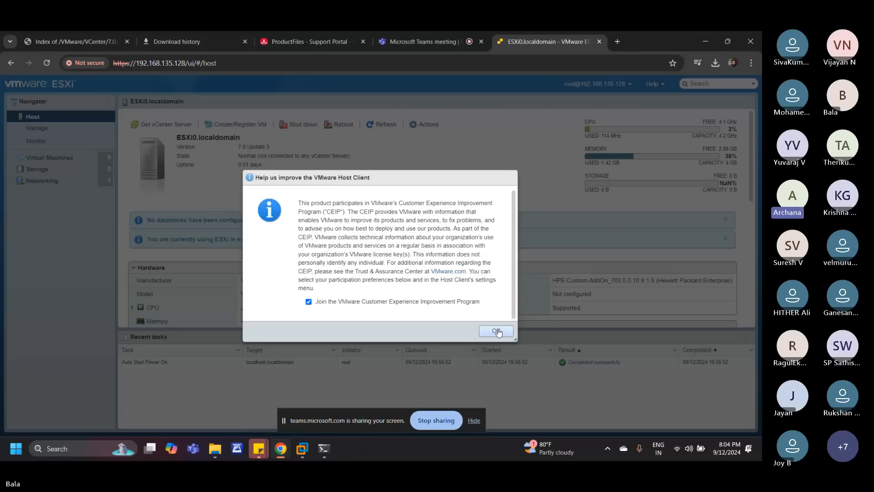
left_click(308, 301)
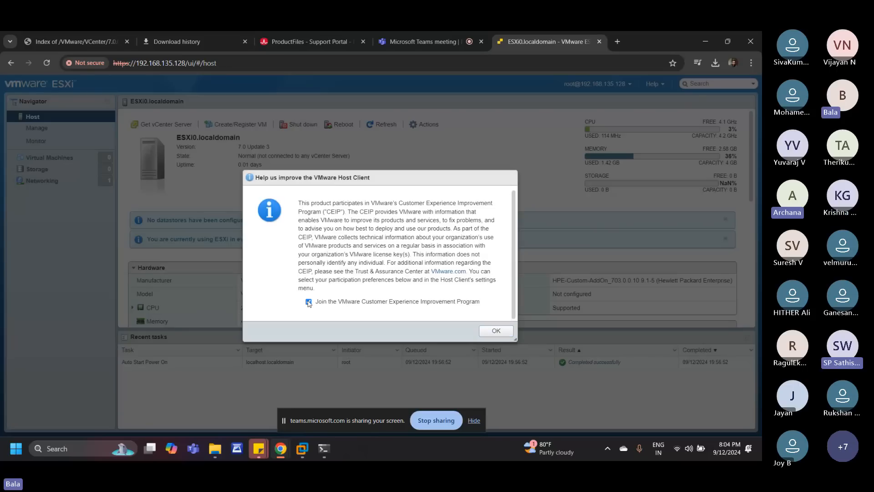
left_click(495, 331)
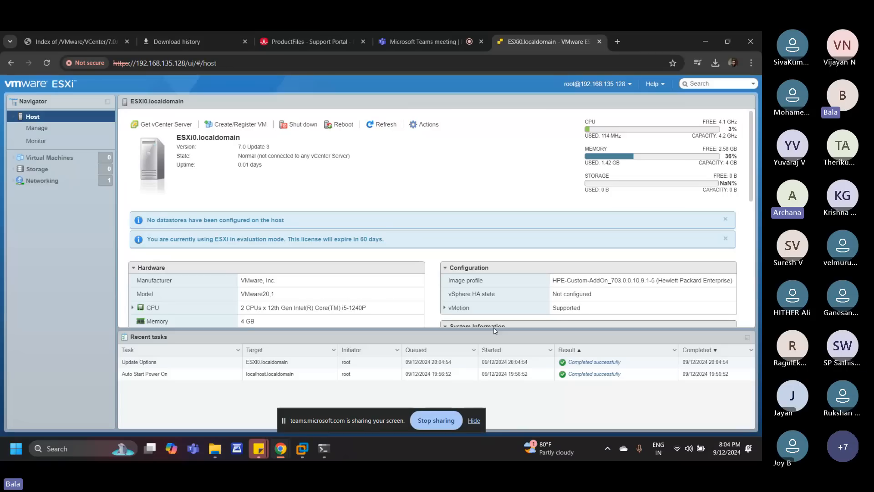
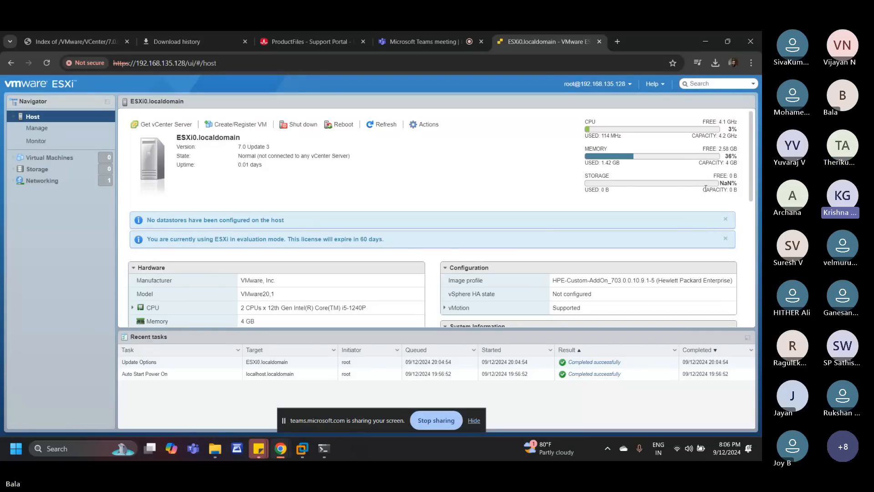
left_click_drag(702, 190, 736, 189)
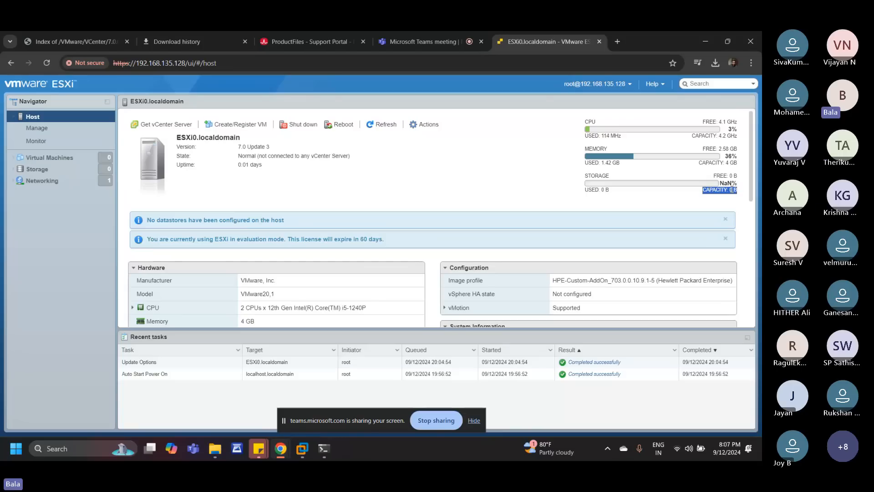
left_click(455, 191)
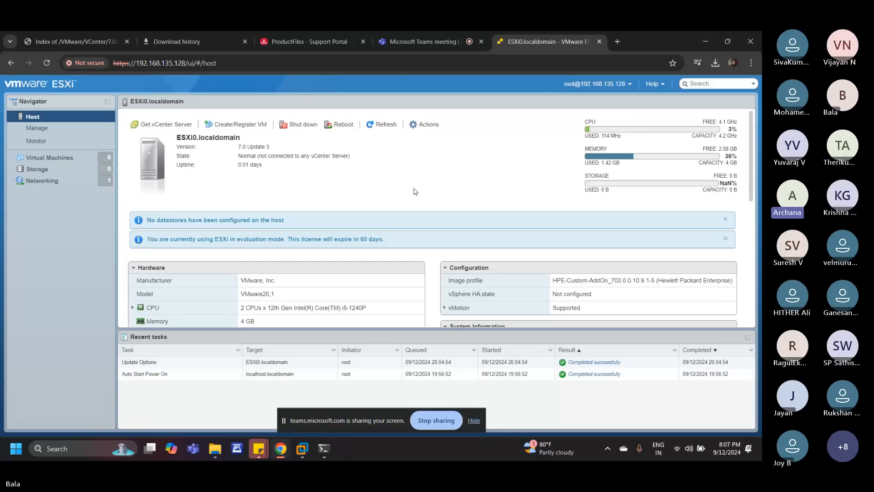
Step: Open PuTTY and try to connect to the ESXi host at 192.168.135.128 over SSH on port 22, closing the session window at the end
left_click(94, 450)
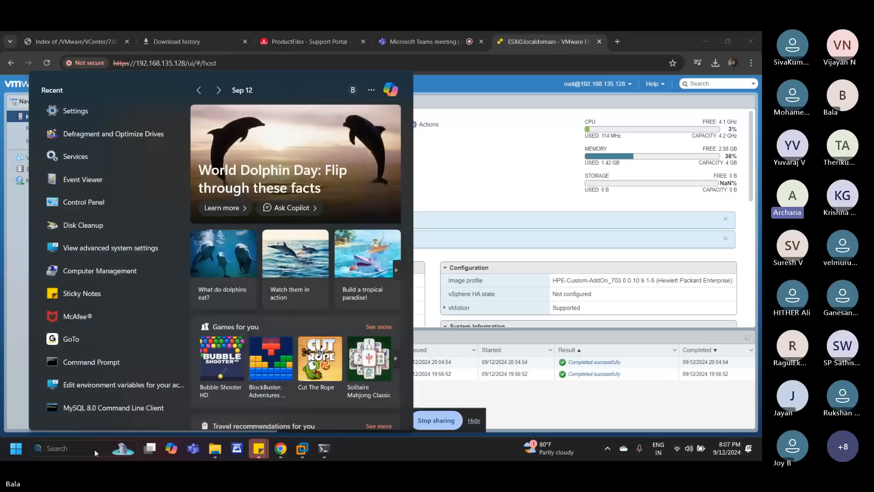
type("pu")
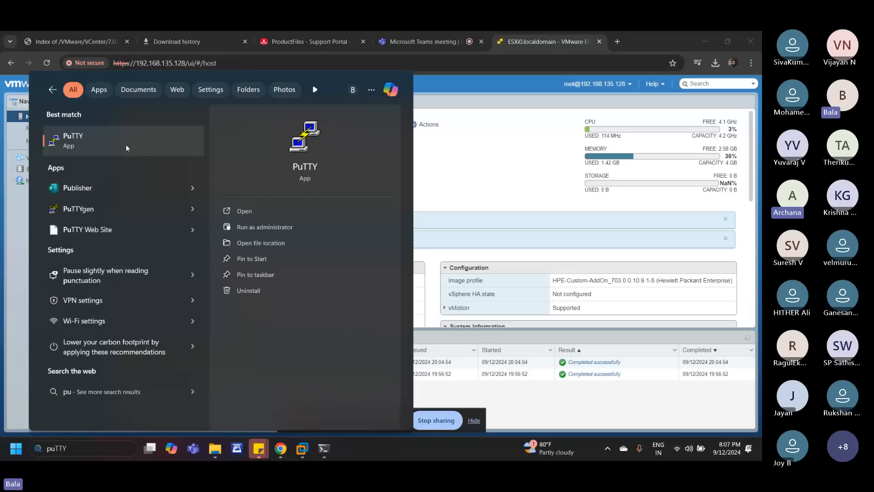
left_click(102, 142)
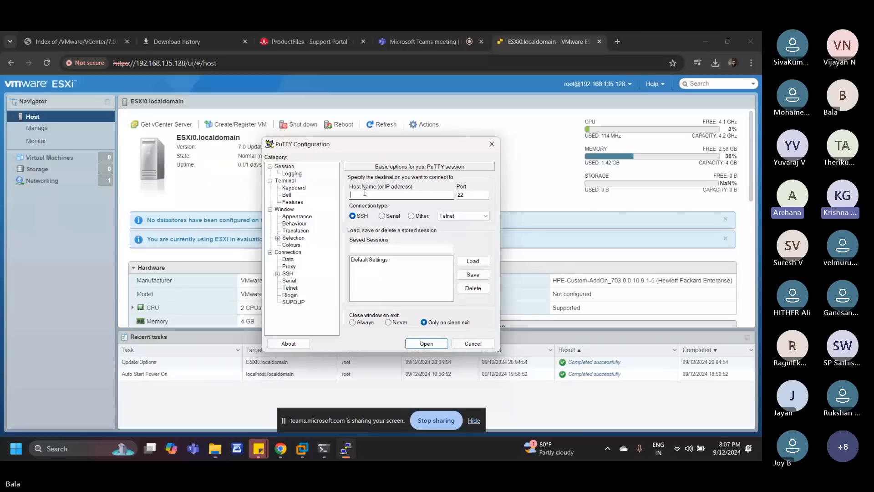
type("1")
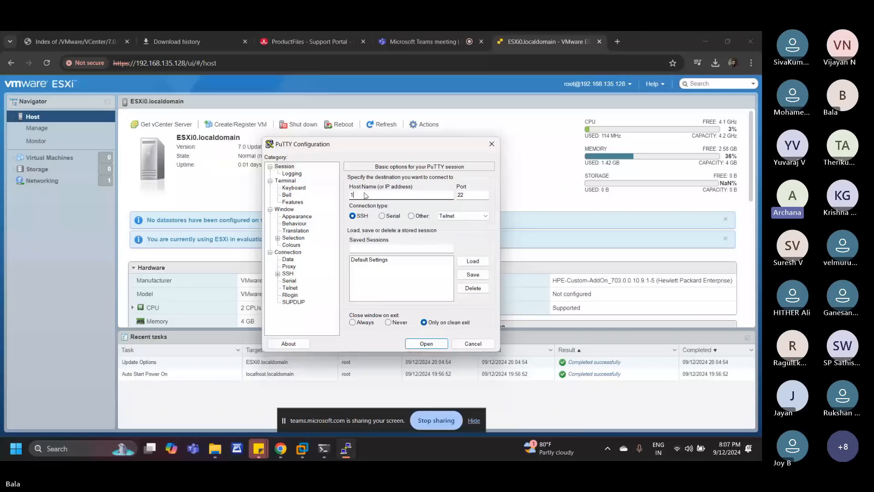
type("92.1")
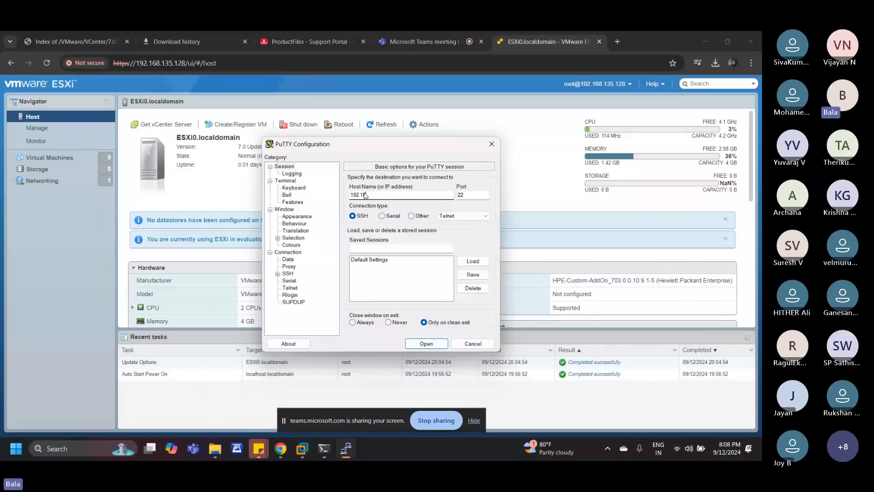
type("68.135.128")
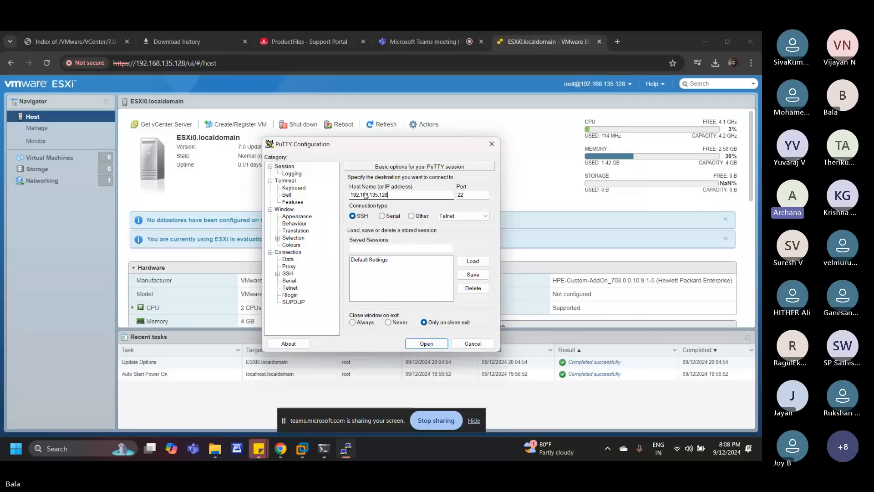
left_click(427, 344)
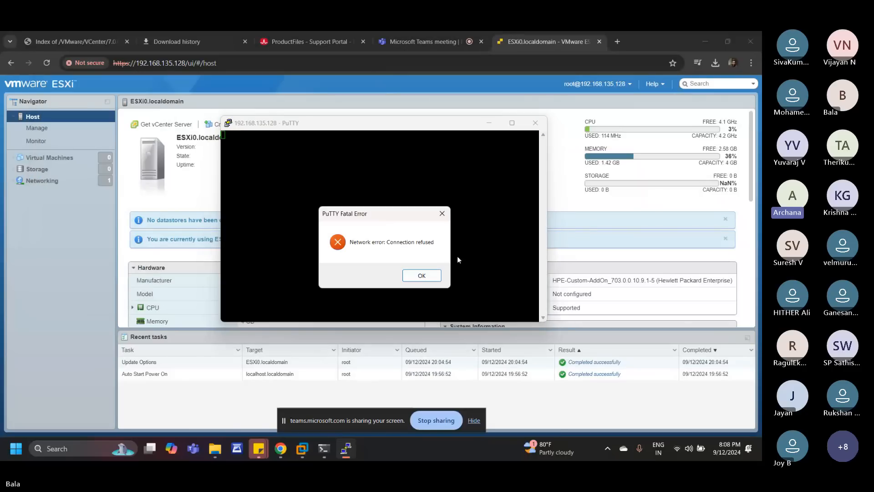
left_click(428, 276)
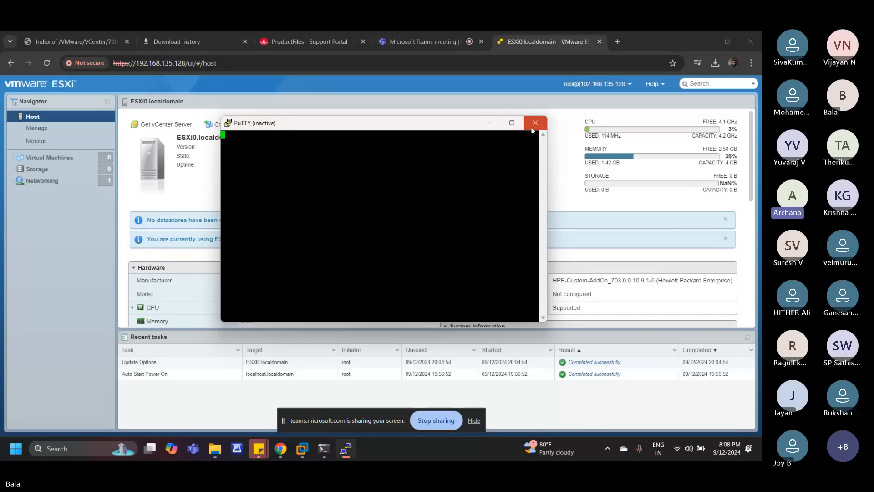
left_click(535, 122)
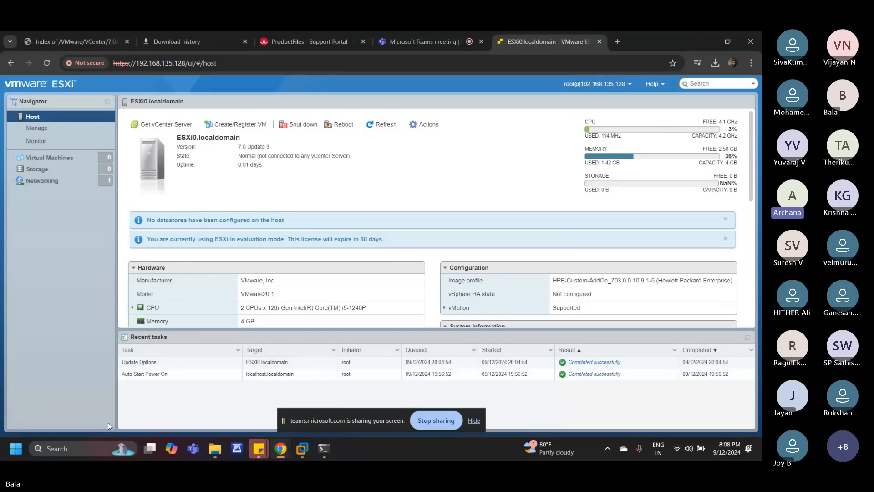
Step: Start the TSM-SSH service in the ESXi host's management settings
left_click(28, 129)
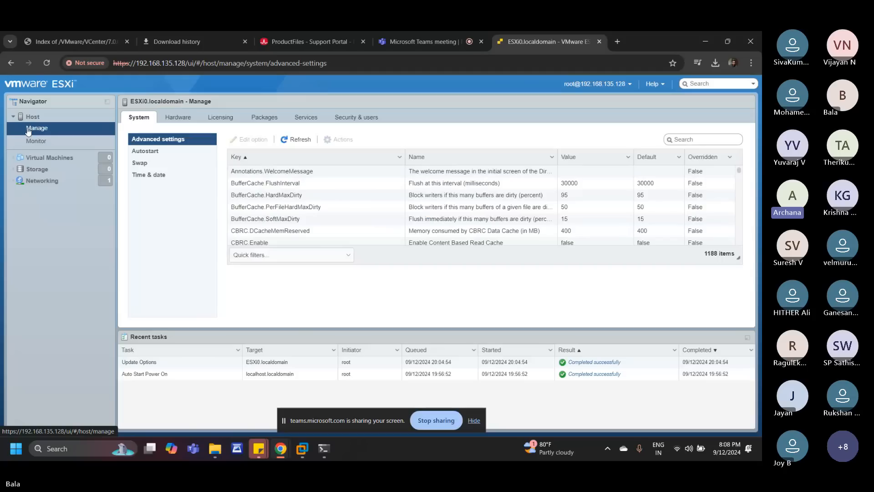
left_click(305, 116)
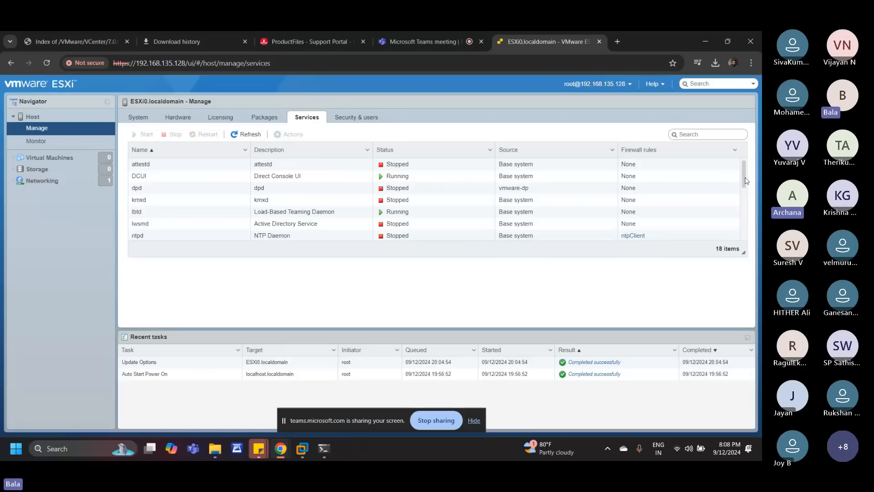
left_click_drag(744, 181, 743, 218)
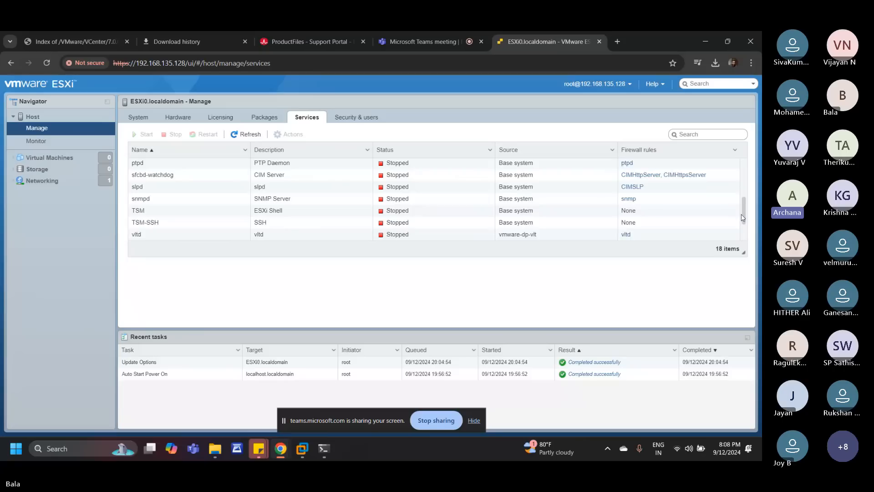
scroll(441, 213, "down", 1)
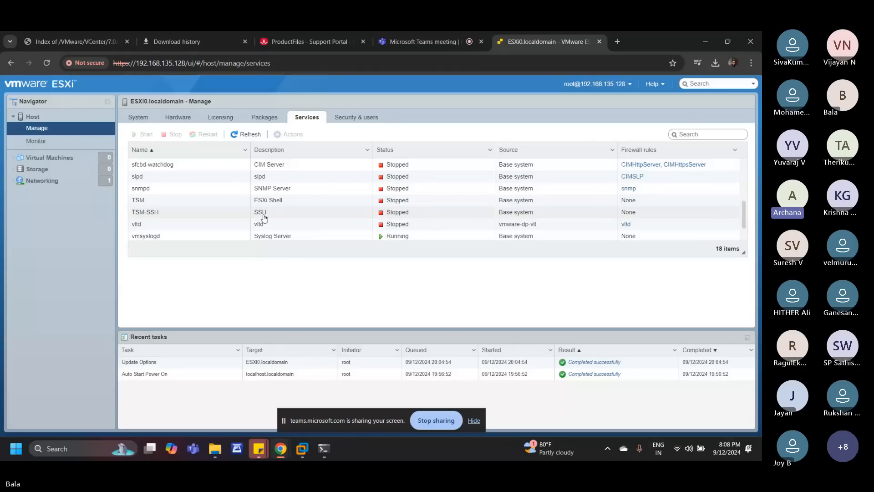
right_click(286, 219)
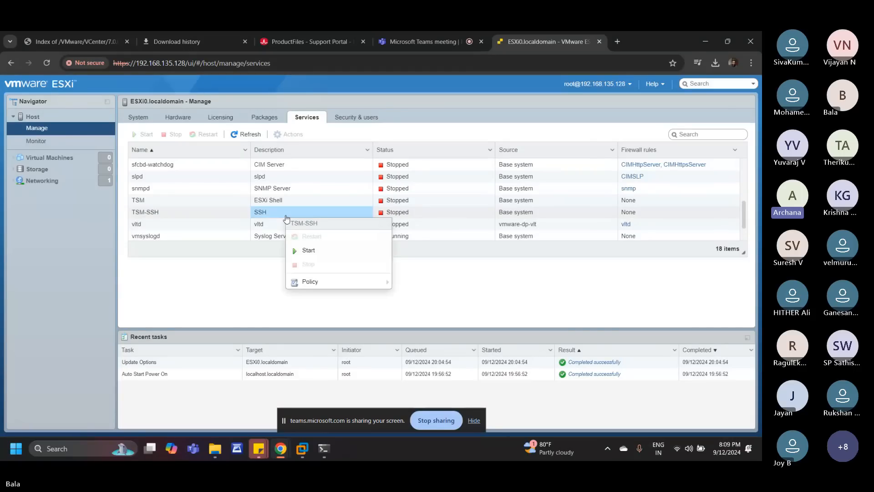
left_click(306, 251)
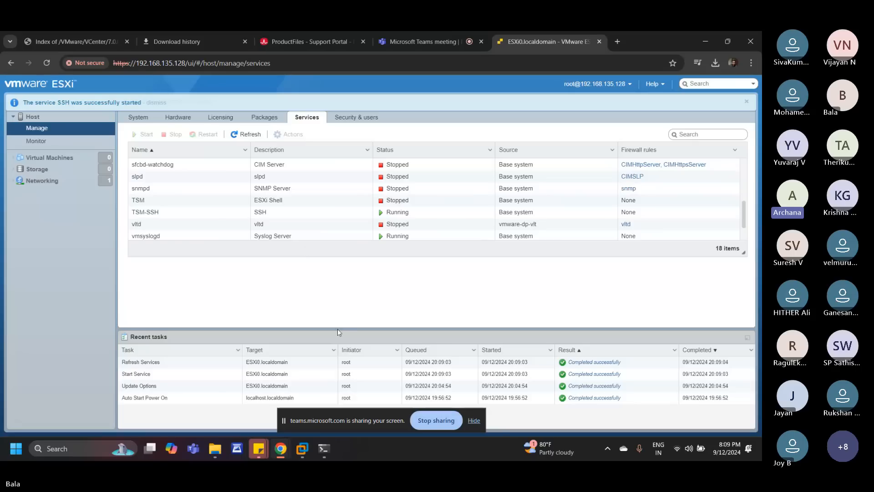
Step: Open PuTTY, connect to 192.168.135.128 over SSH, and accept the server's host key
mouse_move(334, 451)
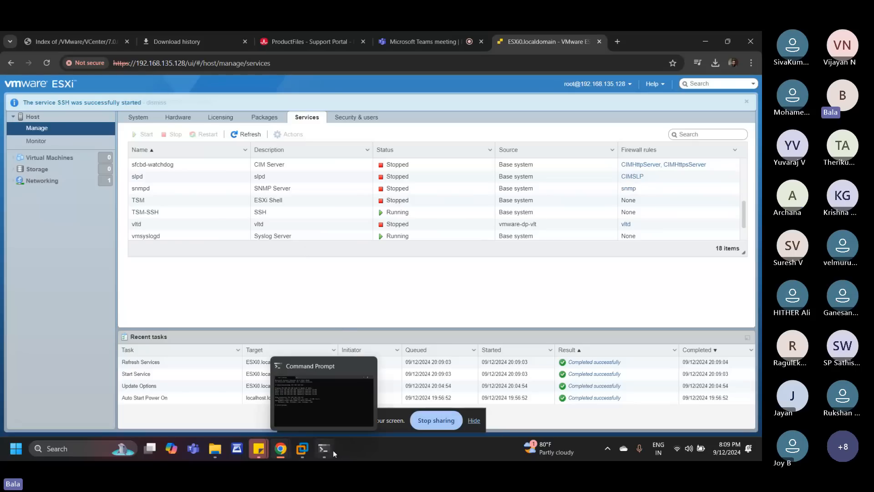
left_click(100, 449)
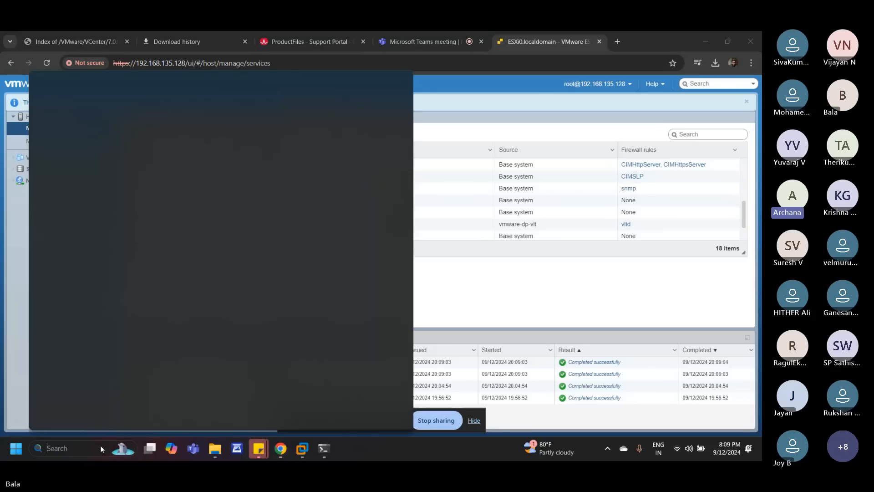
type("pu")
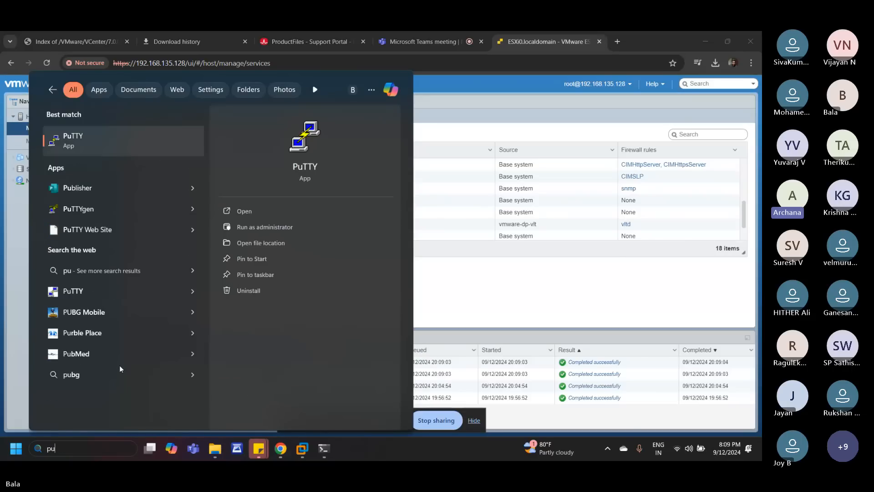
left_click(102, 136)
type("1")
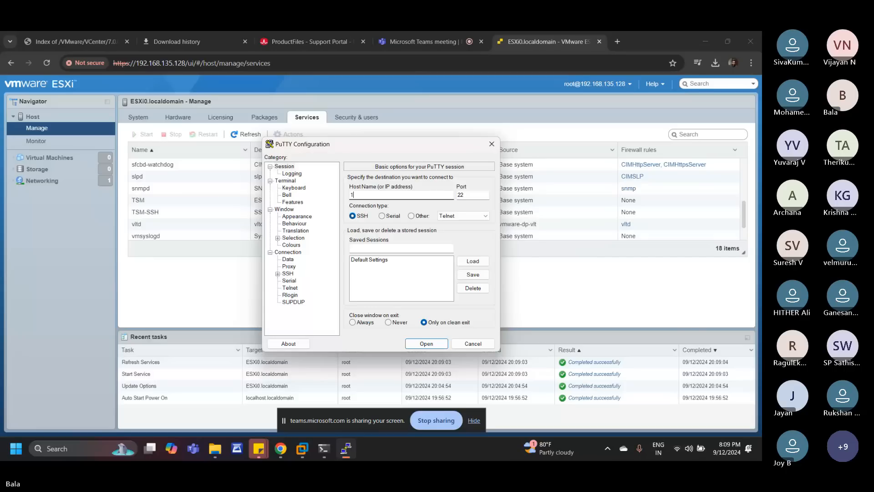
type("92.168.135.128")
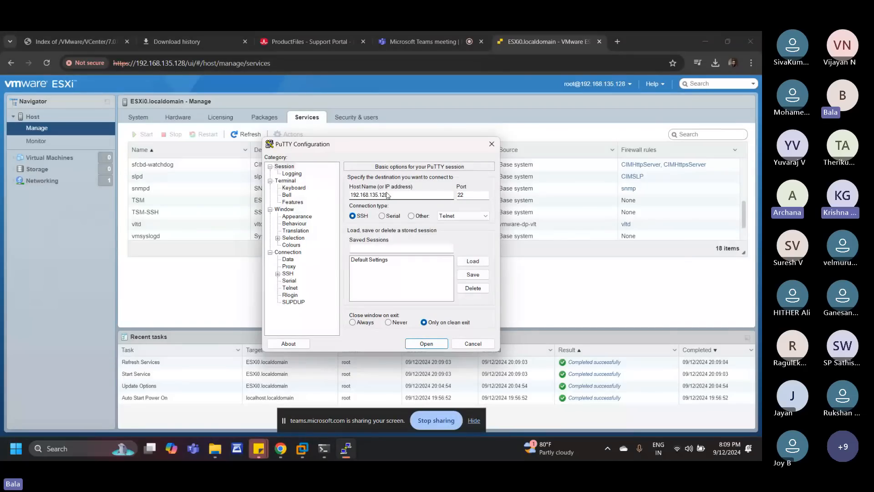
left_click(422, 343)
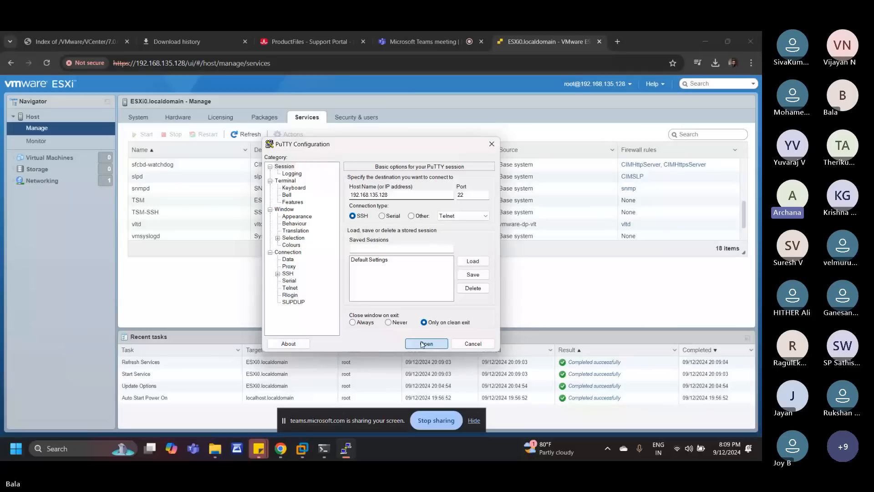
left_click(422, 344)
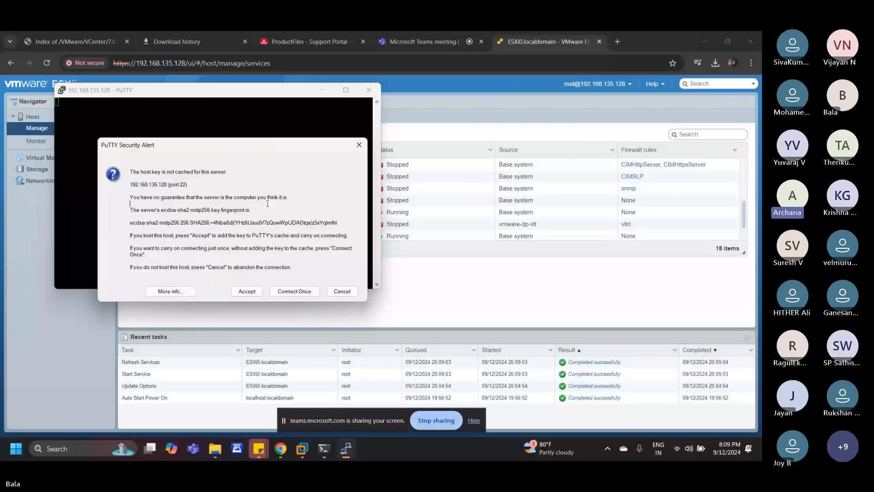
left_click(250, 291)
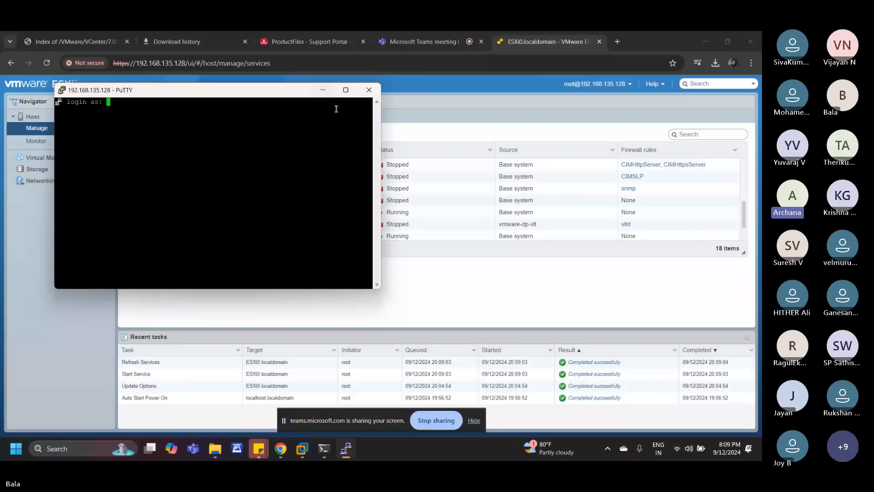
Step: Widen the PuTTY window and log in to the ESXi shell as root with the account password
left_click_drag(380, 164, 658, 164)
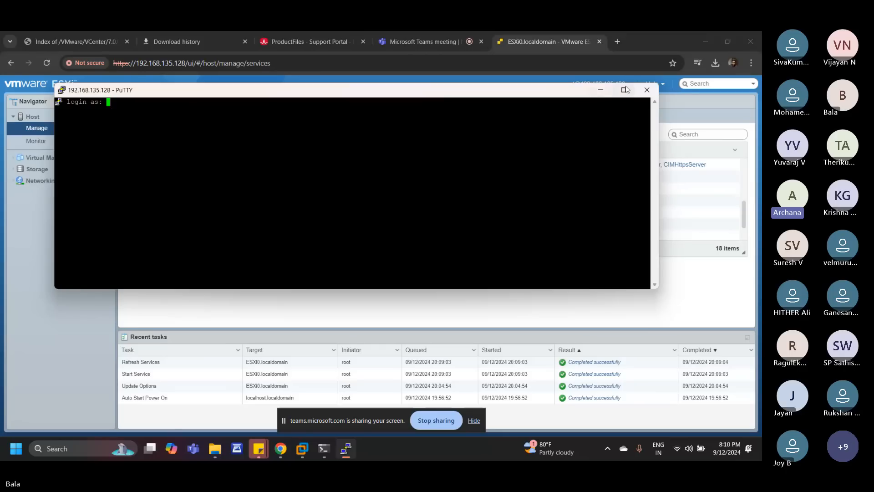
left_click(603, 93)
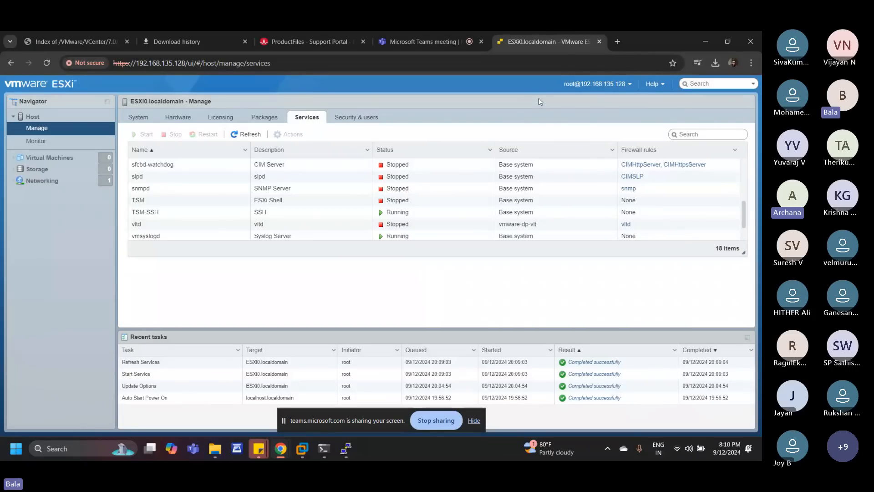
left_click(340, 451)
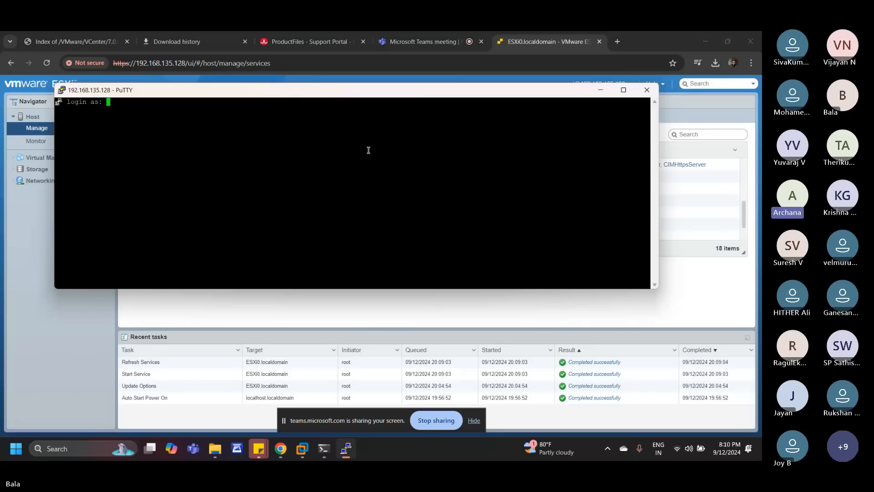
type("root")
key("Return")
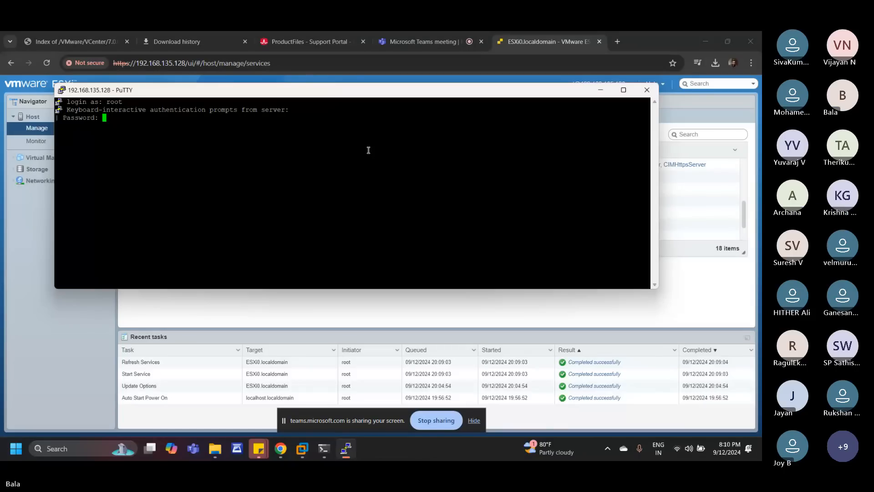
key("Return")
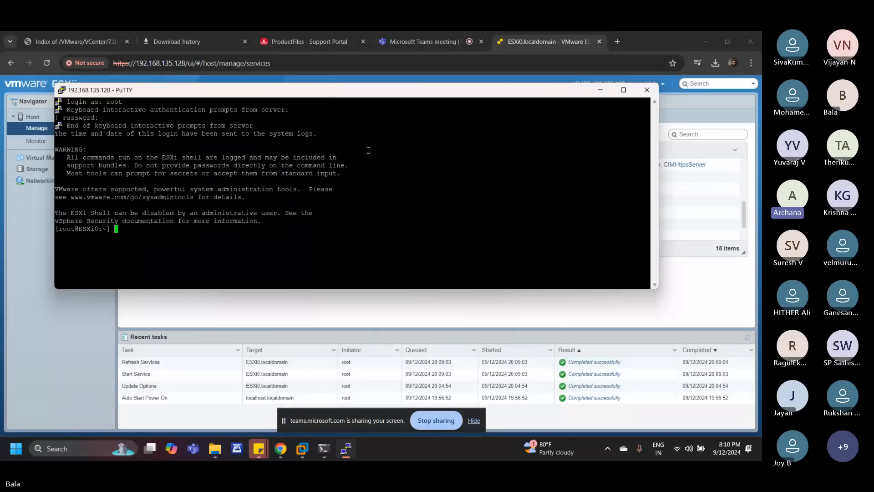
key("Return")
key("Return")
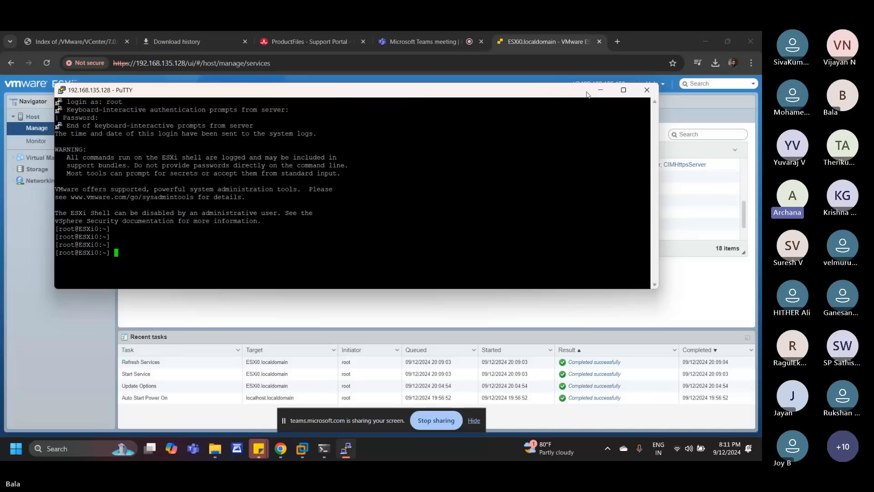
Step: Minimize the PuTTY session, switch to Chrome, and examine the mirror's /VMware/VCenter/7.0.0 file index and the download history
left_click(601, 90)
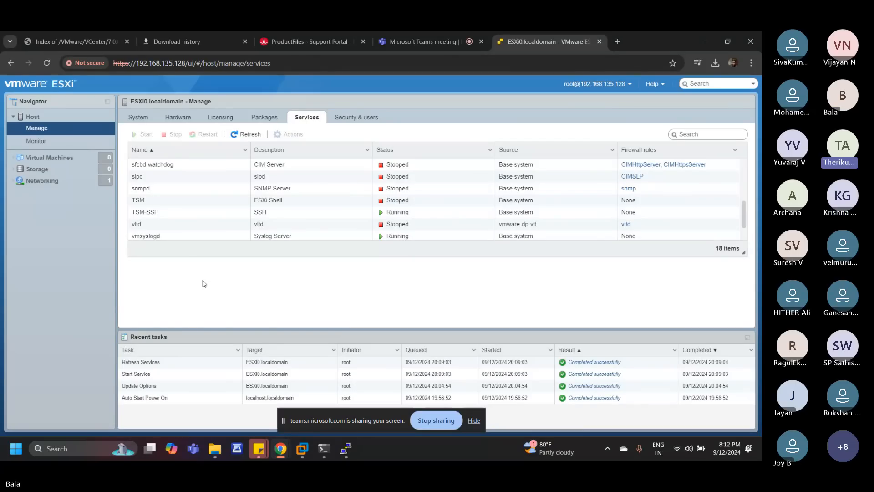
left_click(68, 41)
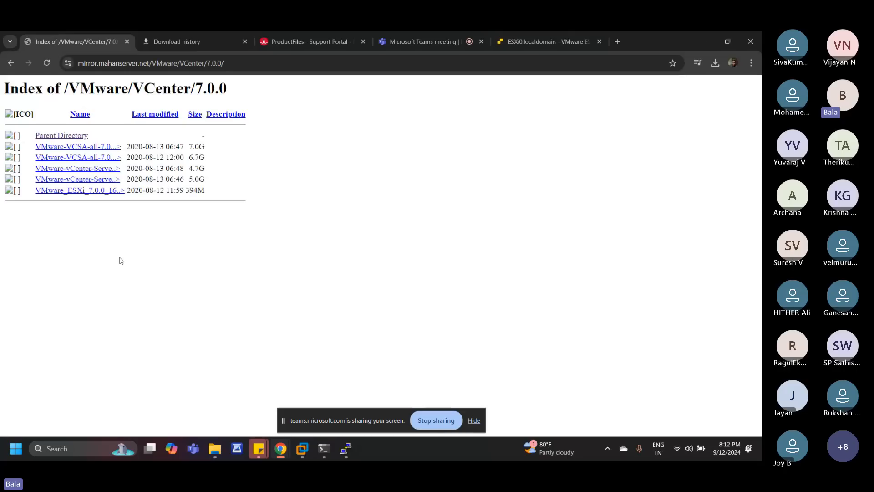
left_click(206, 36)
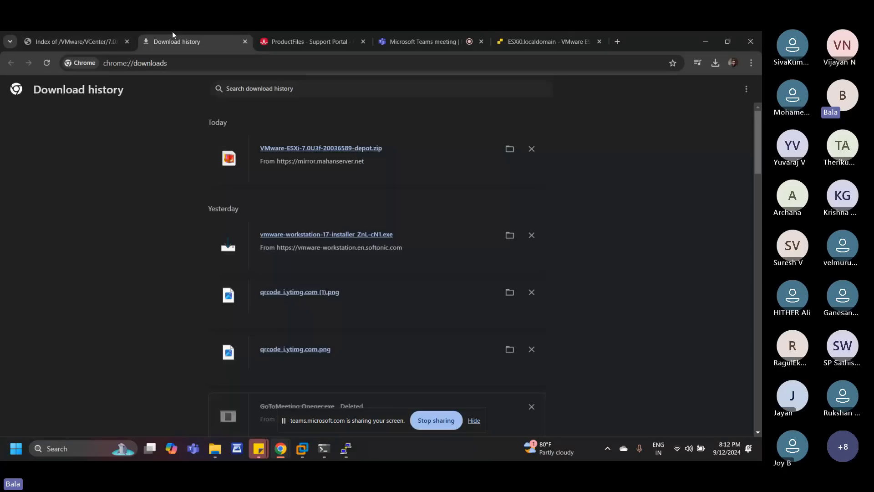
left_click(76, 42)
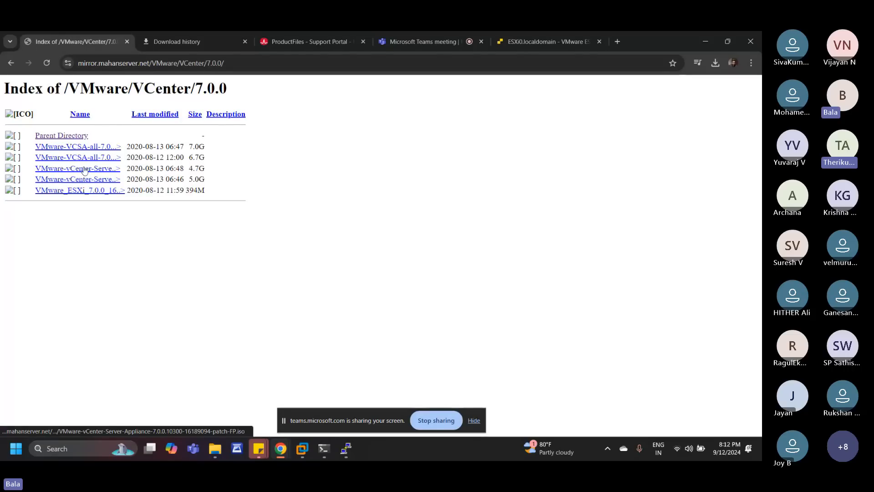
Step: Search Google for "speed test" in a new browser tab and run the internet speed test
left_click(150, 36)
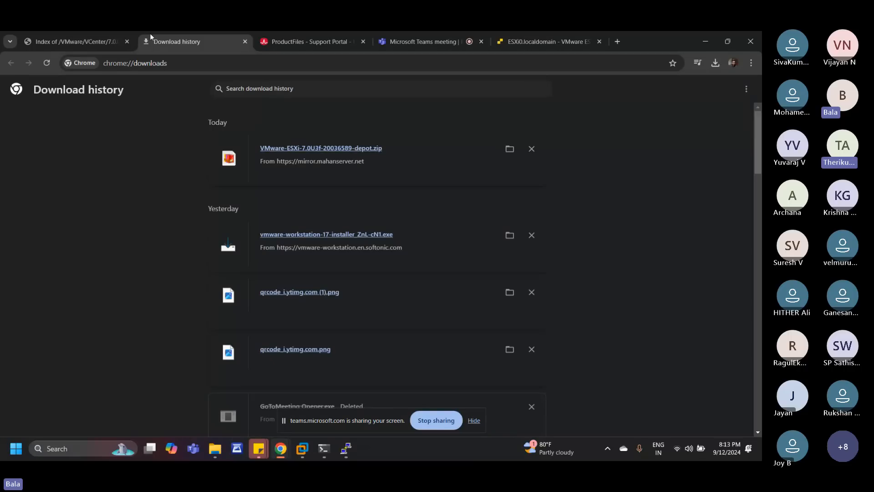
left_click(53, 37)
left_click(620, 43)
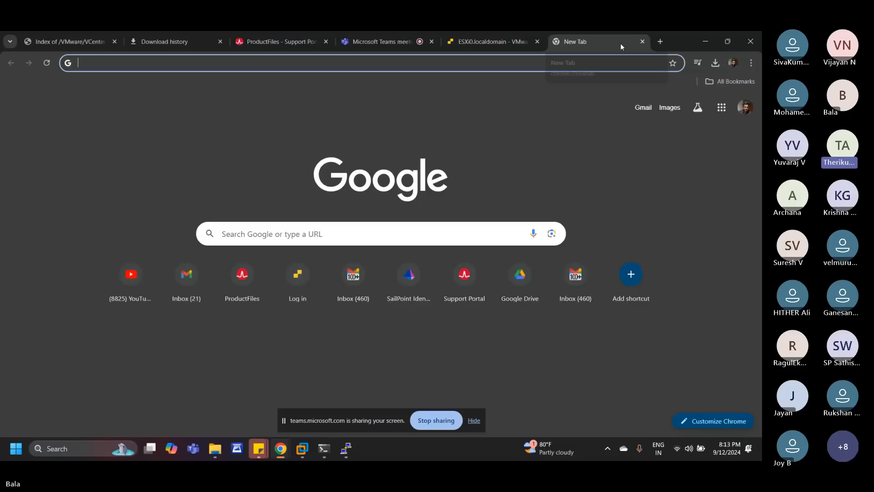
type("sp")
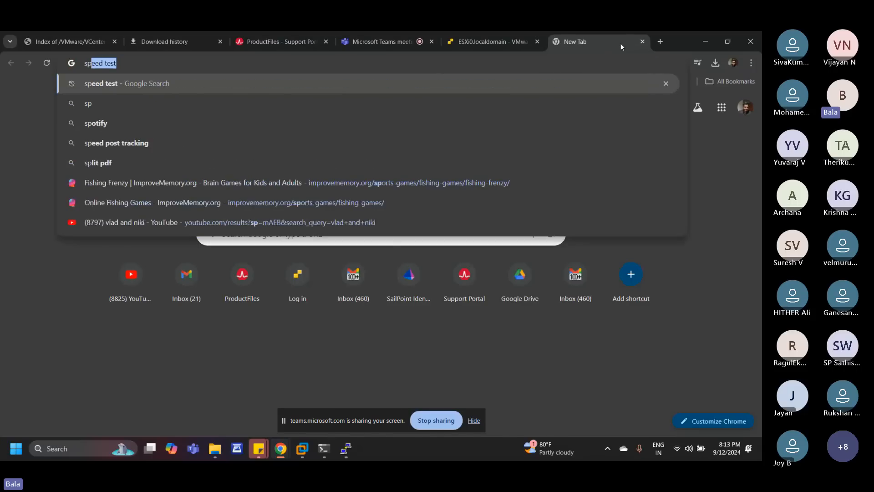
key("Return")
left_click(376, 285)
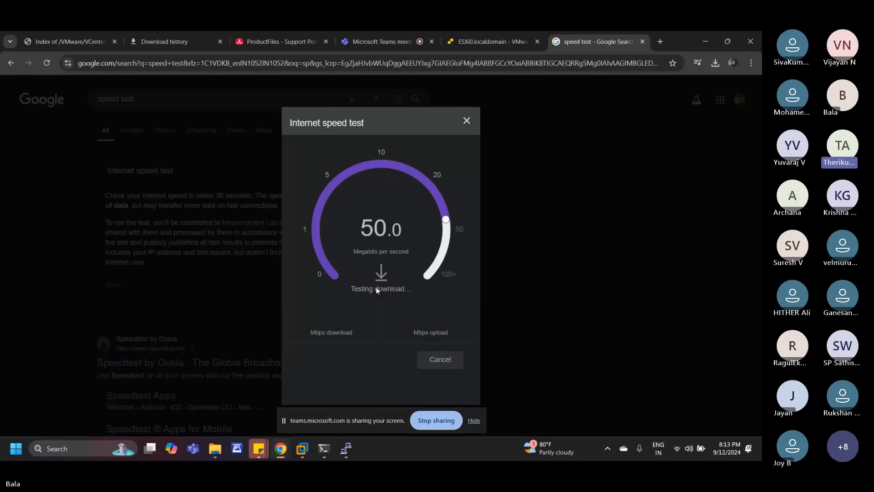
Step: Start downloading VMware-VCSA-all-7.0.0-16189094.iso from the mirror's VCenter 7.0.0 index and check its progress in the full download history
left_click(66, 36)
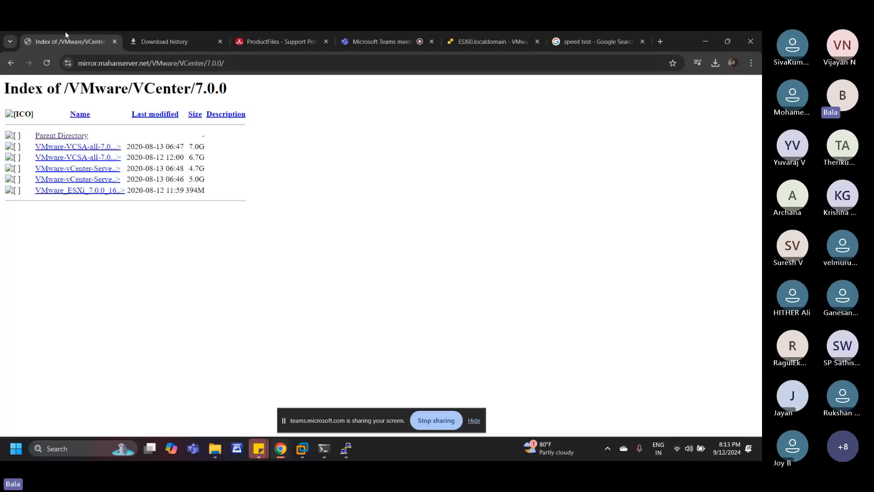
double_click(193, 179)
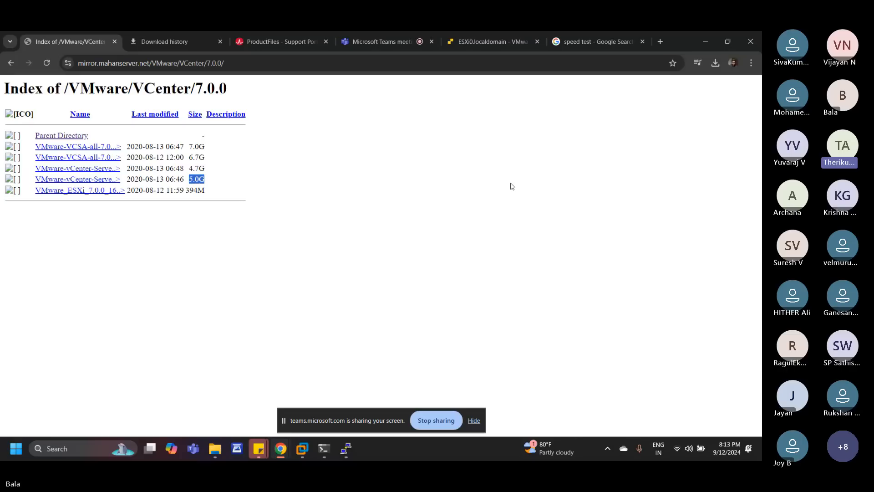
left_click(94, 148)
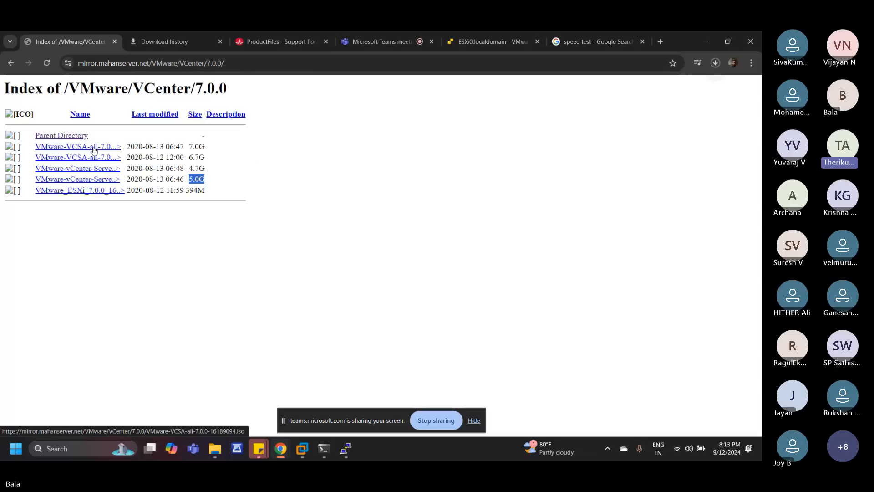
left_click(715, 63)
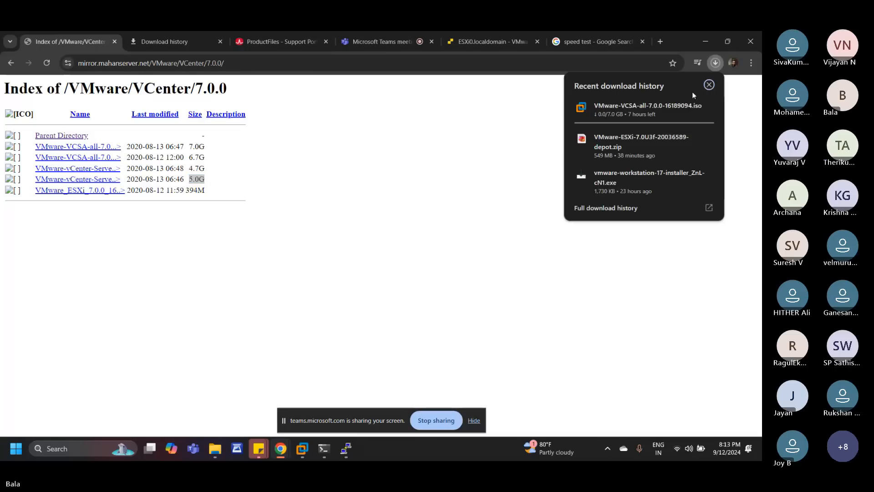
left_click(618, 106)
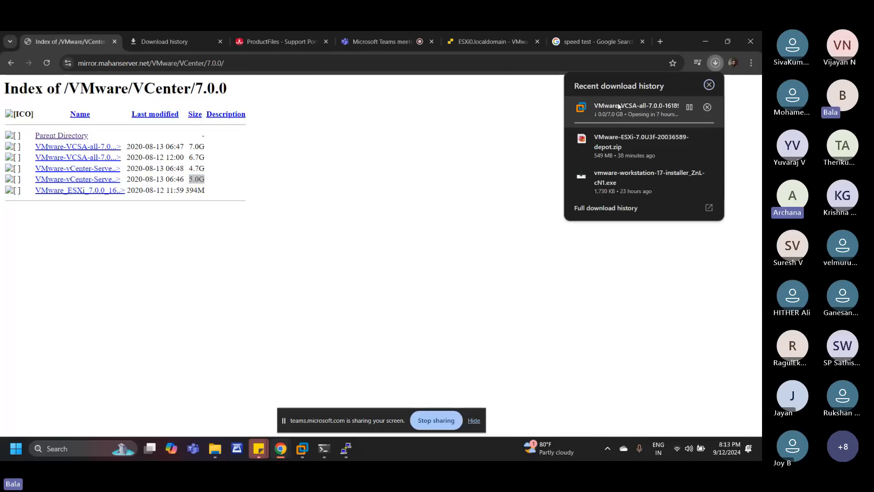
left_click(642, 208)
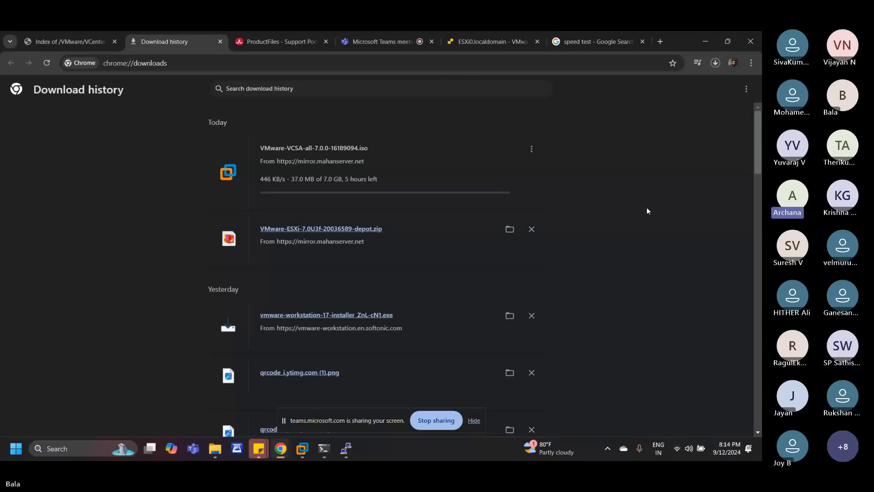
Step: Return to the ESXi web client and examine the storage capacity on the host's overview page
left_click(501, 33)
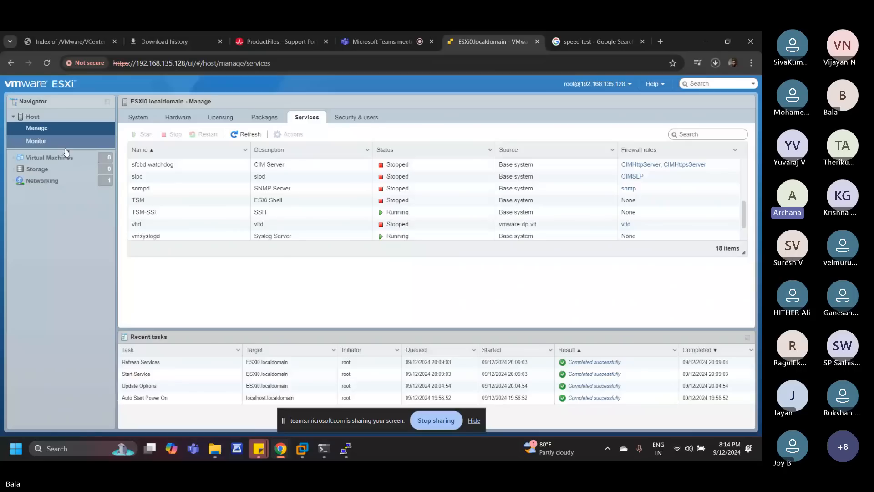
left_click(44, 118)
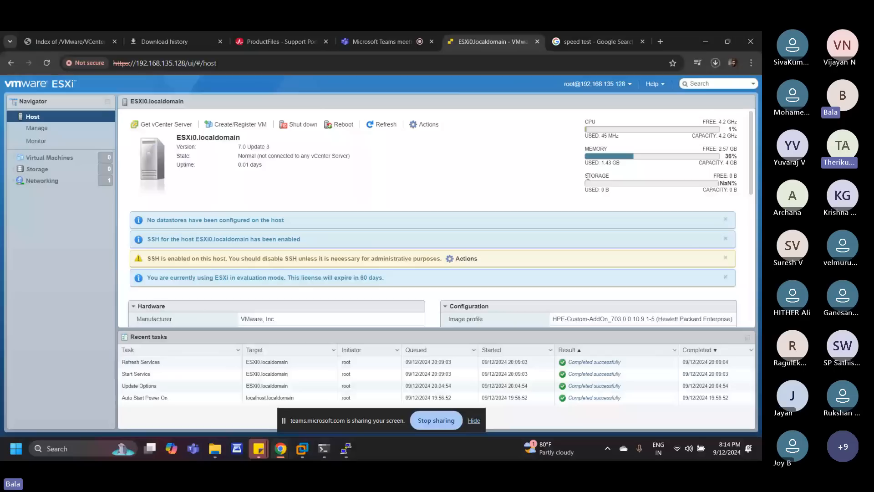
left_click_drag(586, 175, 737, 176)
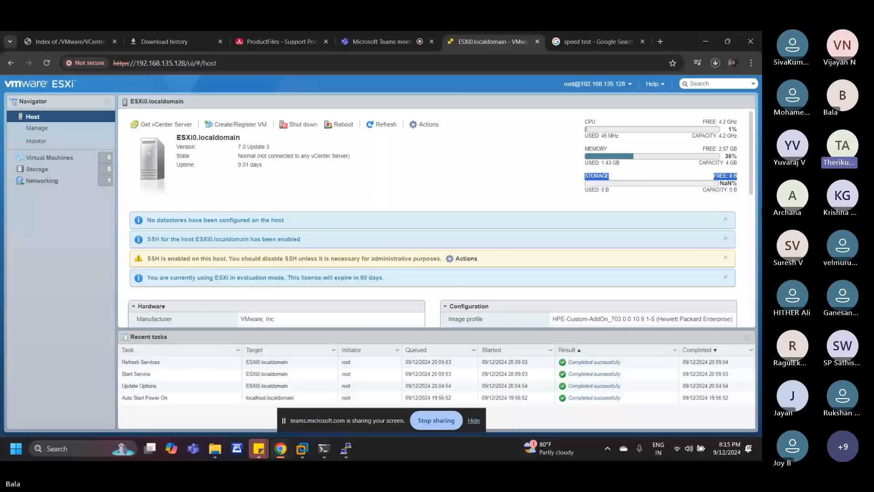
left_click(736, 196)
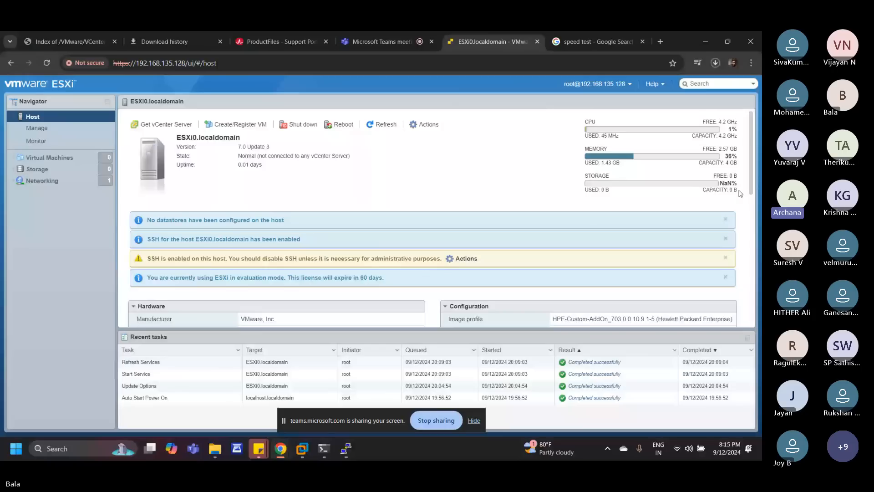